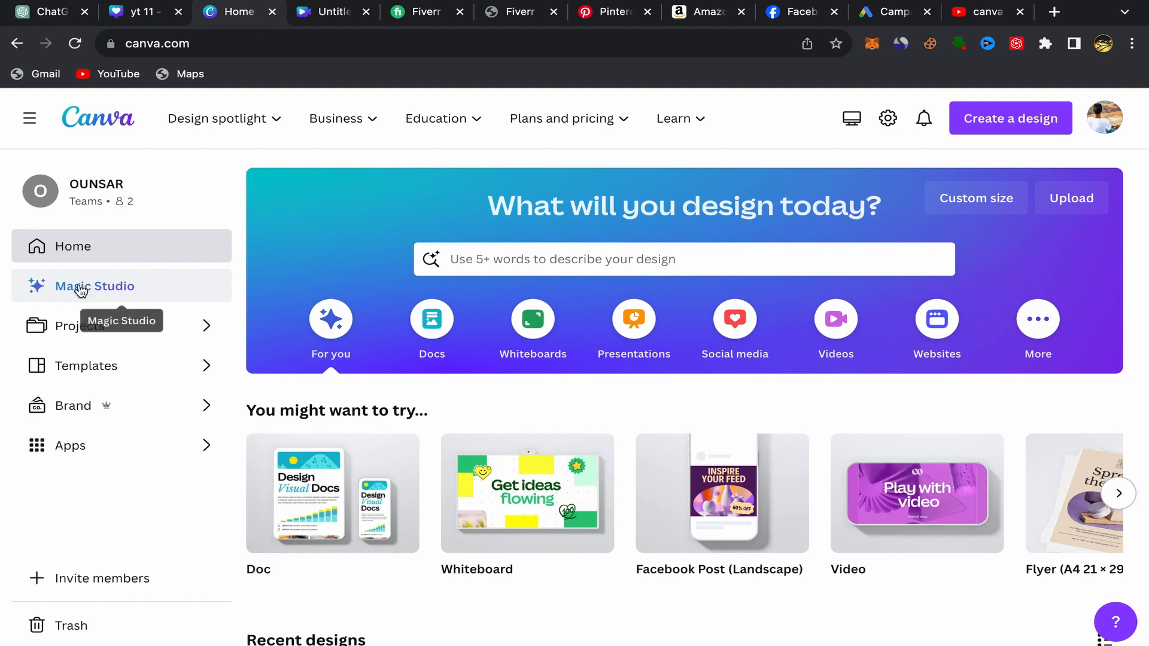
Open the D-ID AI Presenters app from the AI apps section of Magic Studio
left_click(127, 298)
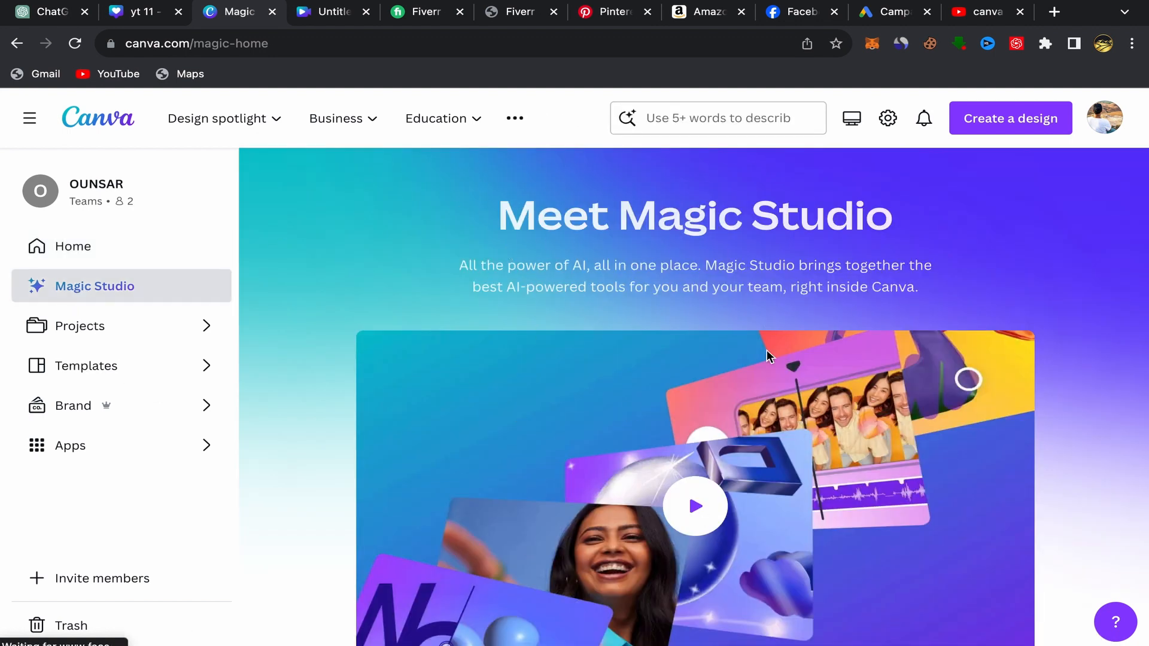
scroll(679, 383, "down", 13)
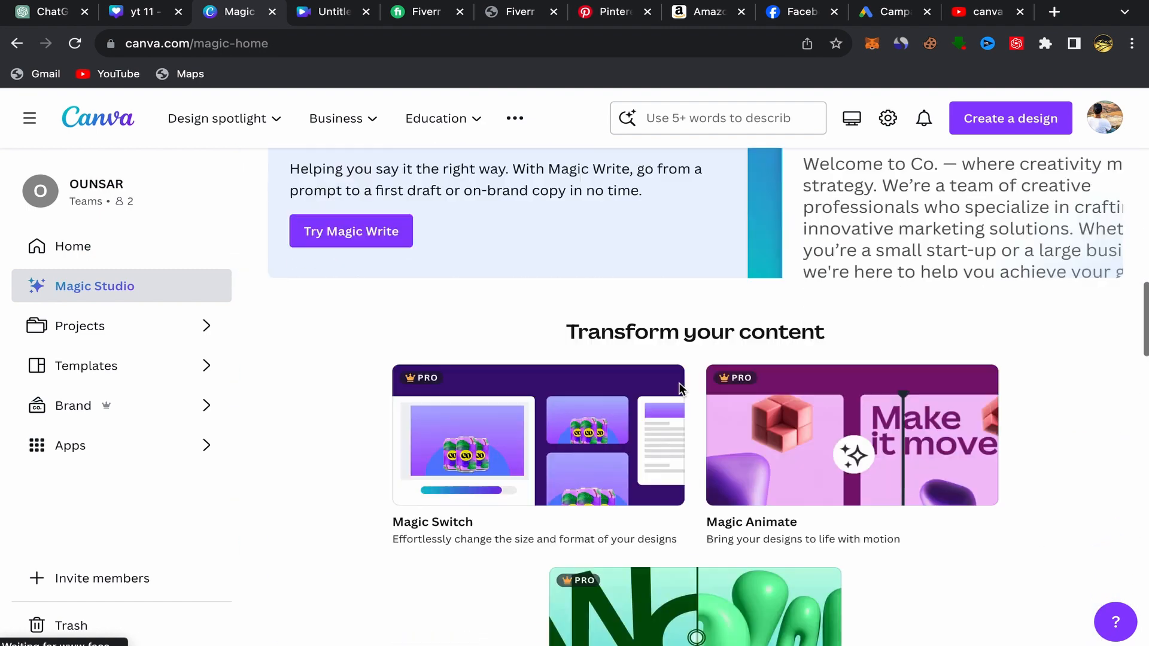
scroll(679, 384, "down", 15)
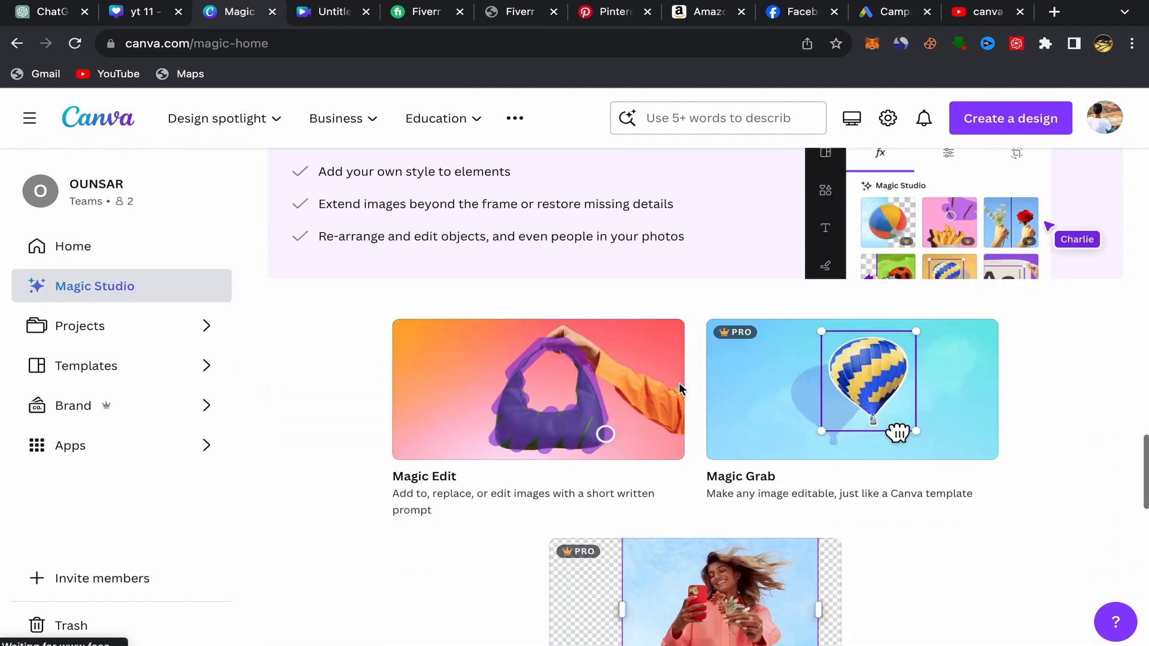
scroll(679, 382, "down", 15)
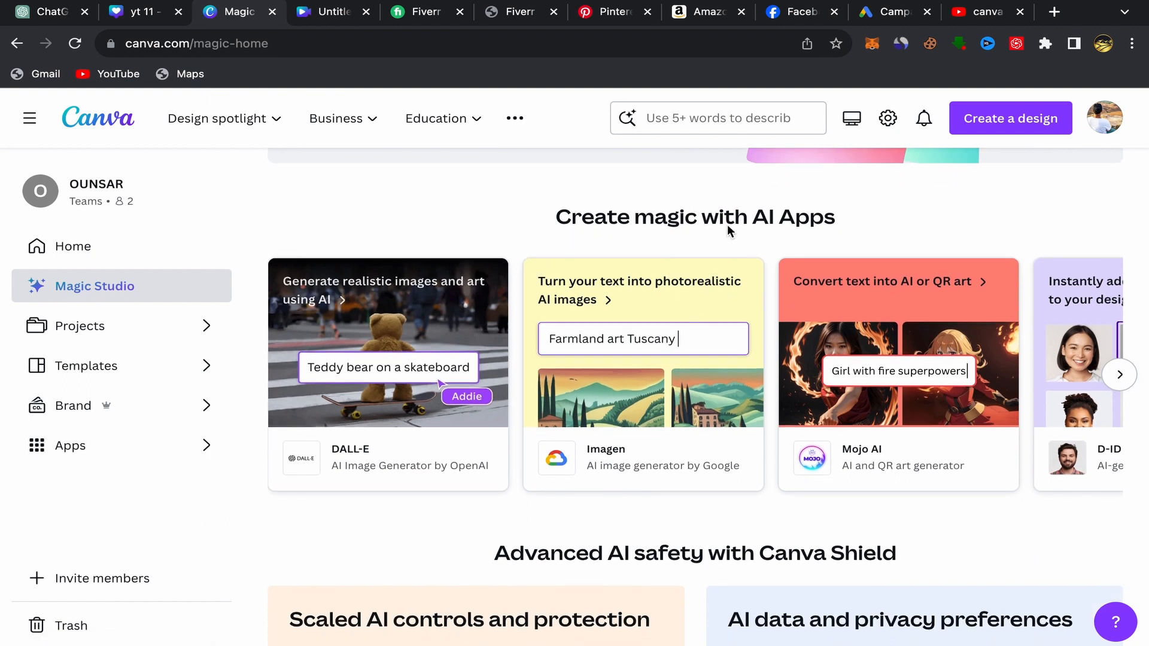
left_click(1119, 375)
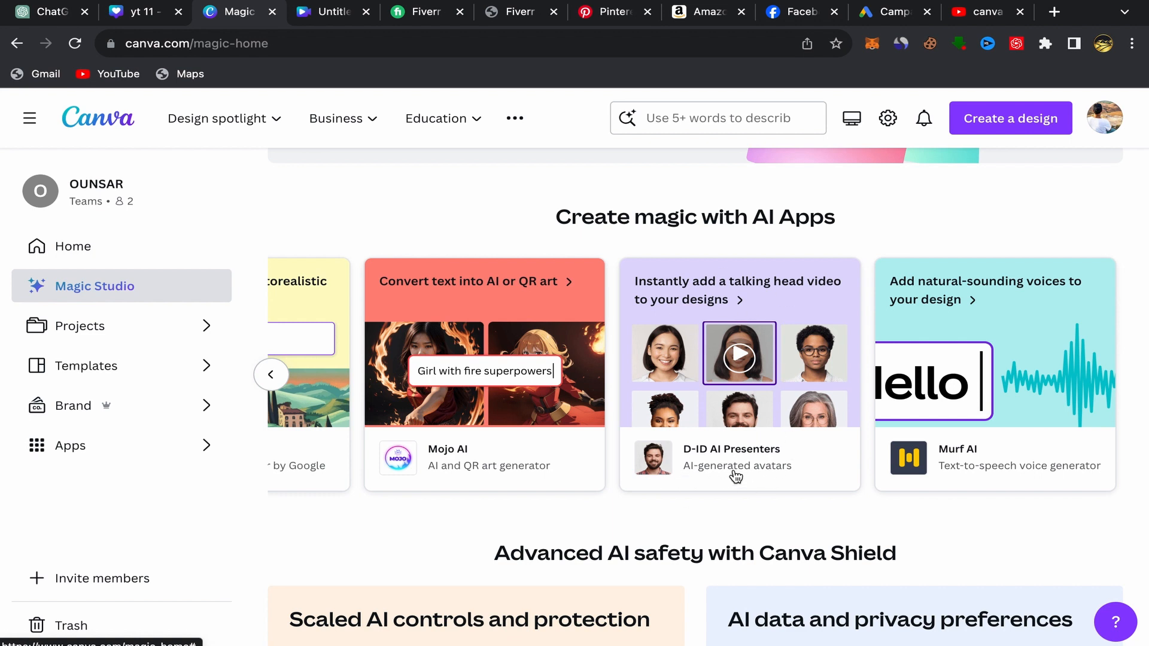
left_click(749, 359)
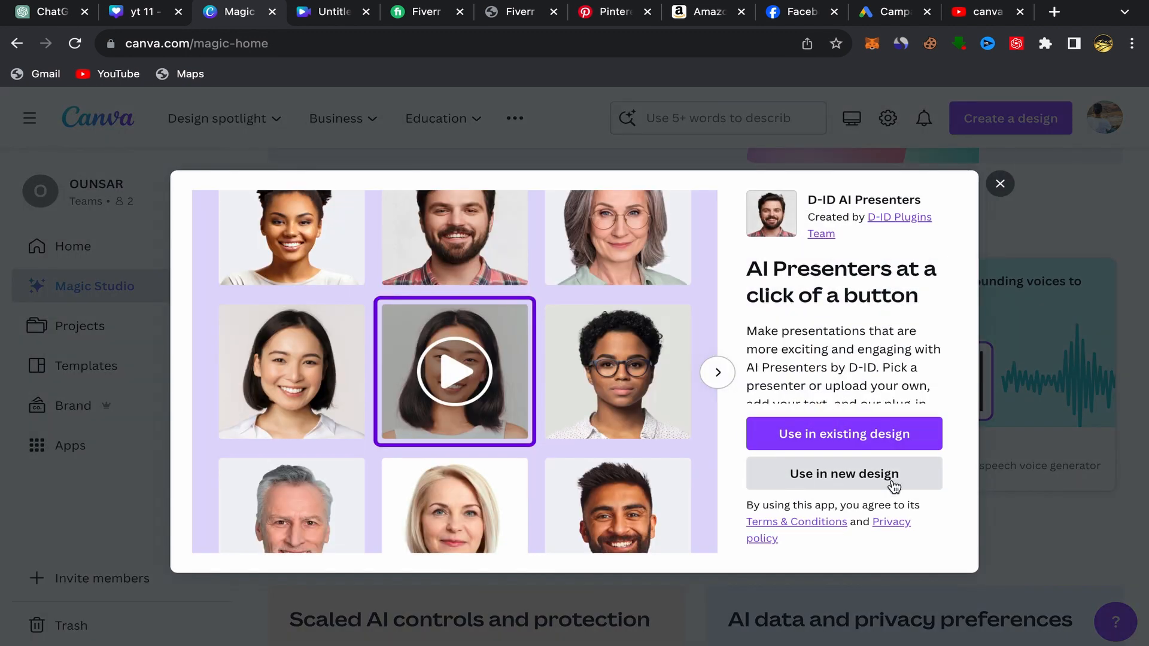
Browse the new-design types offered for D-ID AI Presenters, and switch to the untitled video design that is already open
left_click(850, 478)
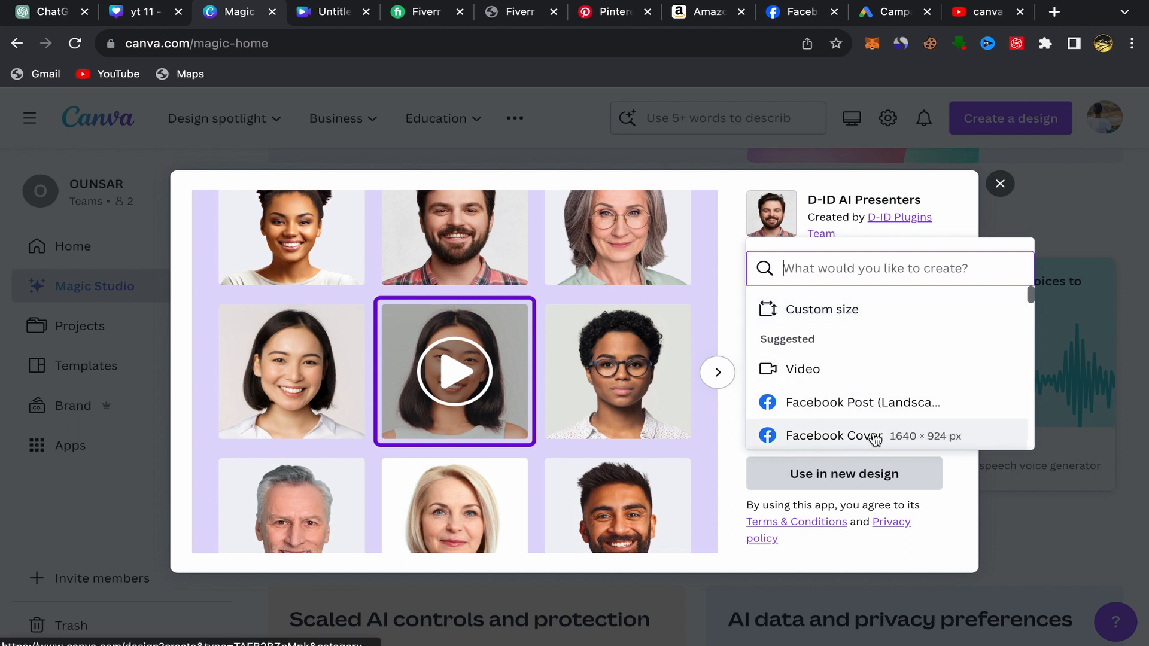
scroll(780, 385, "down", 2)
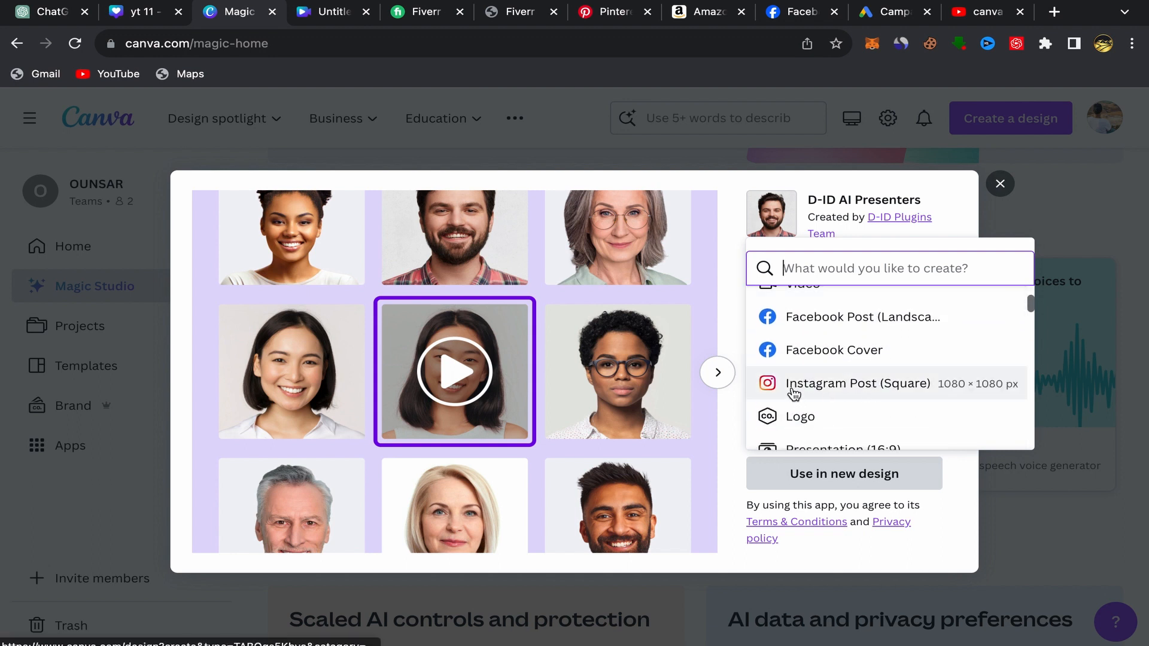
scroll(864, 416, "down", 3)
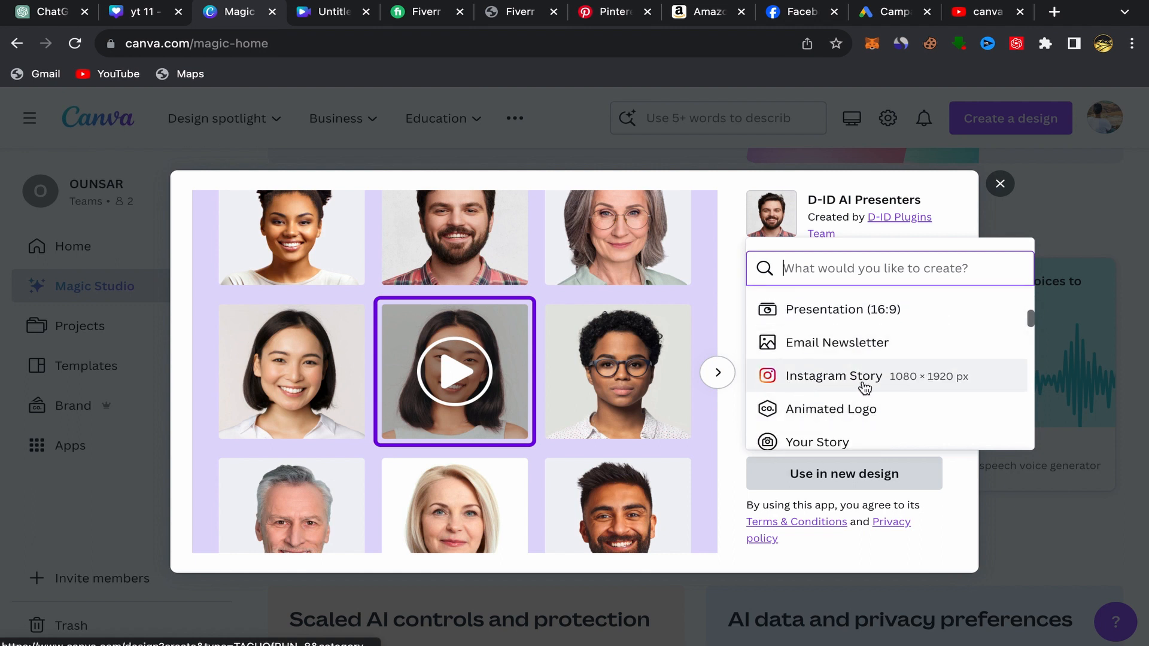
scroll(861, 386, "up", 5)
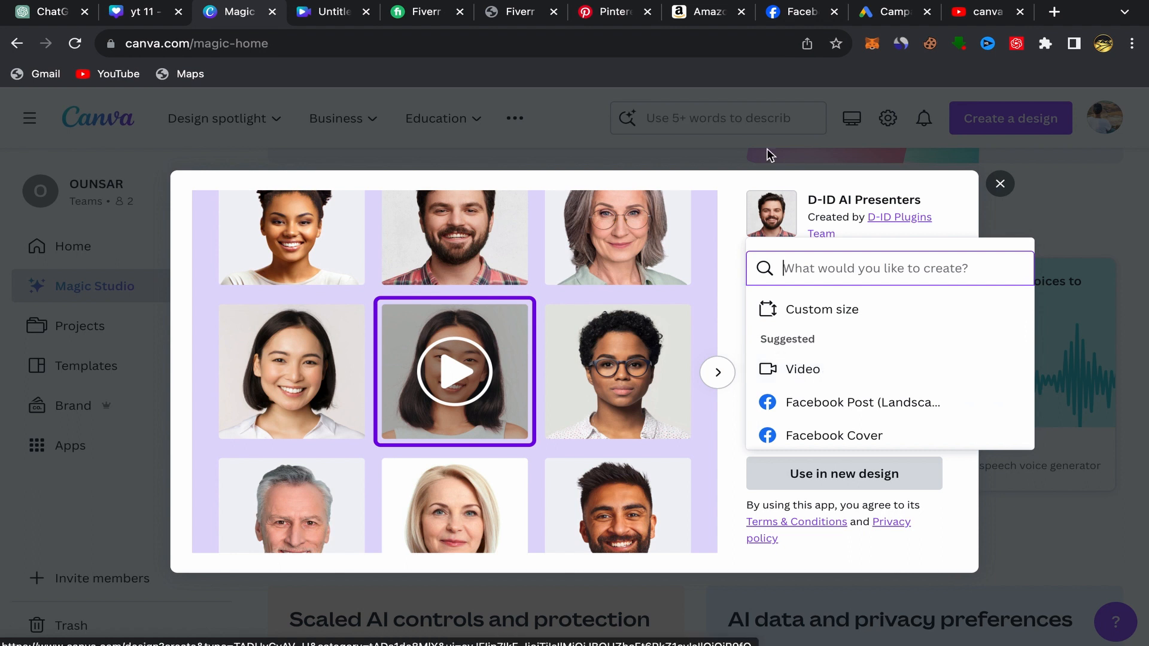
left_click(333, 18)
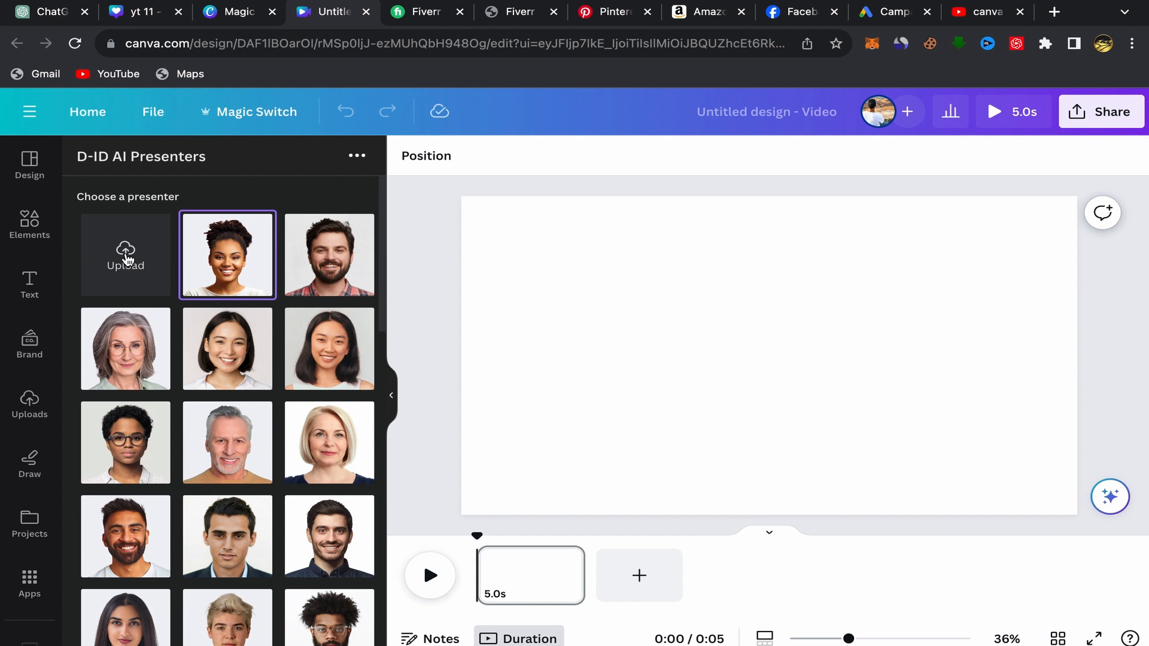
Choose the grey-haired man with the short beard as the presenter from the D-ID gallery
left_click(126, 259)
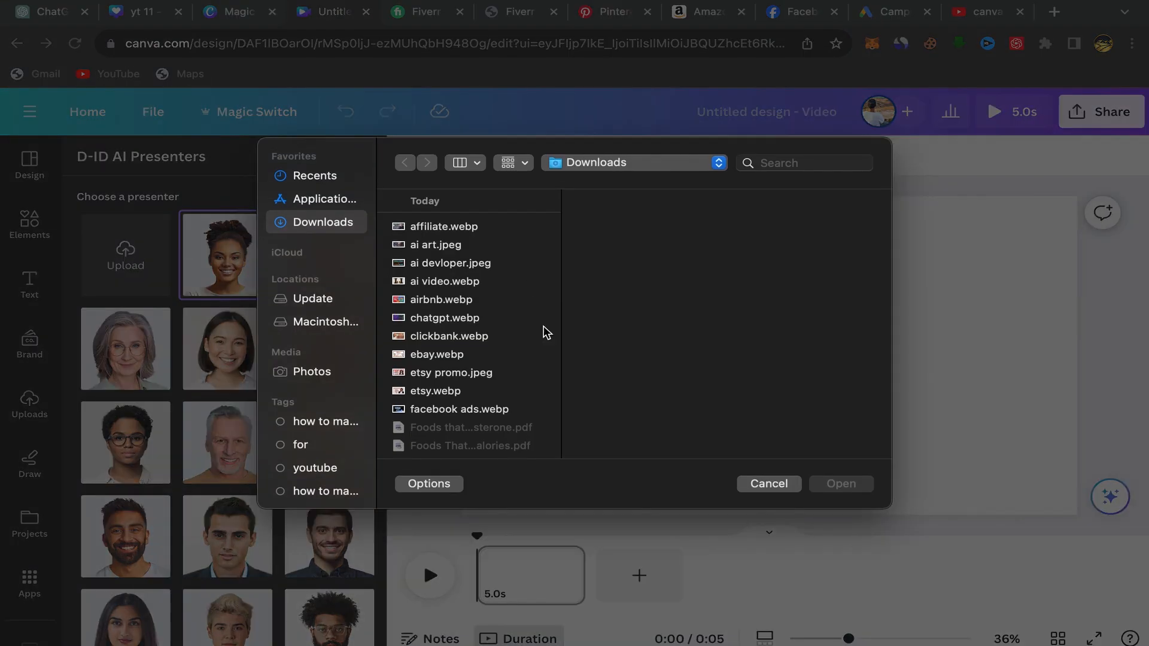
left_click(781, 487)
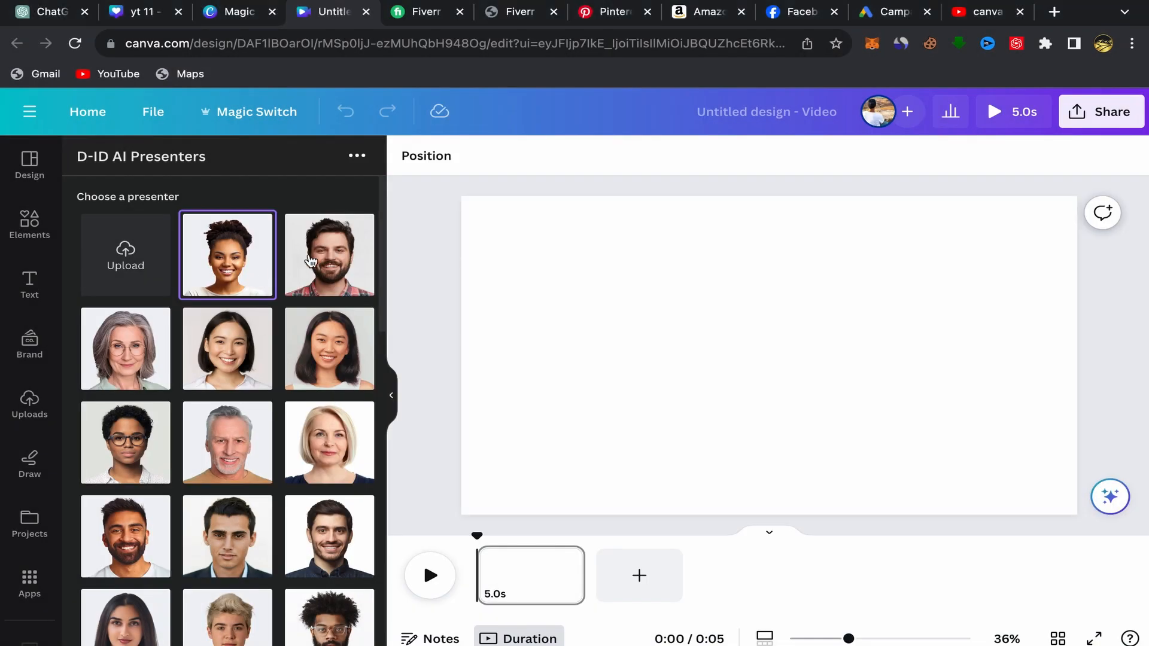
scroll(231, 475, "down", 3)
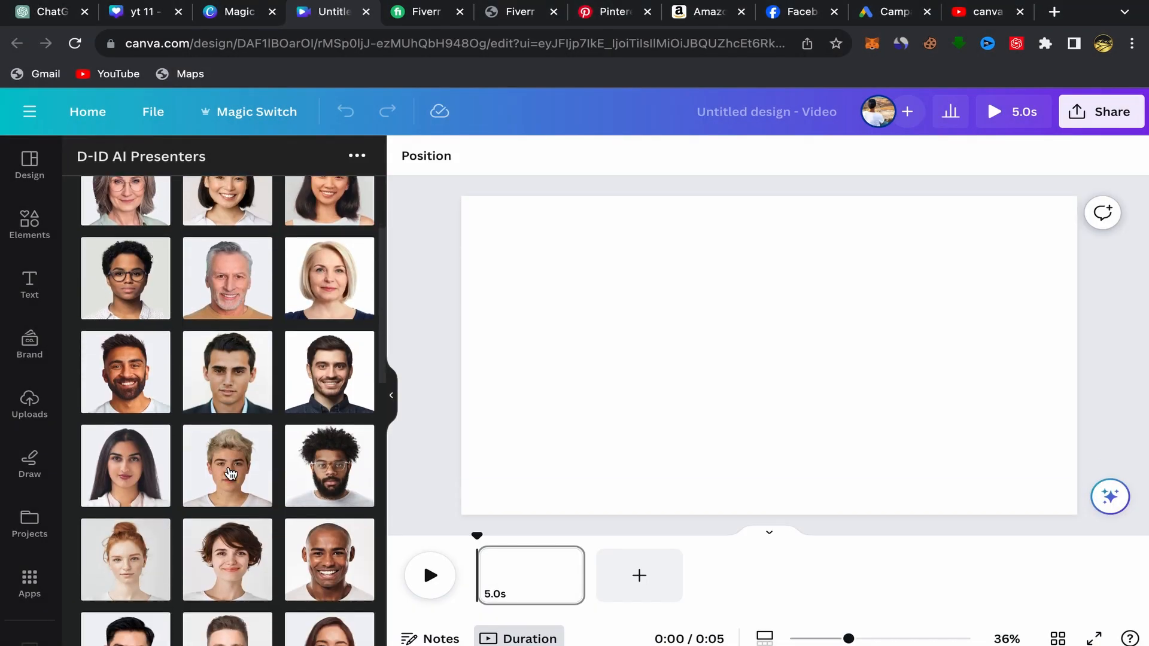
scroll(230, 475, "down", 2)
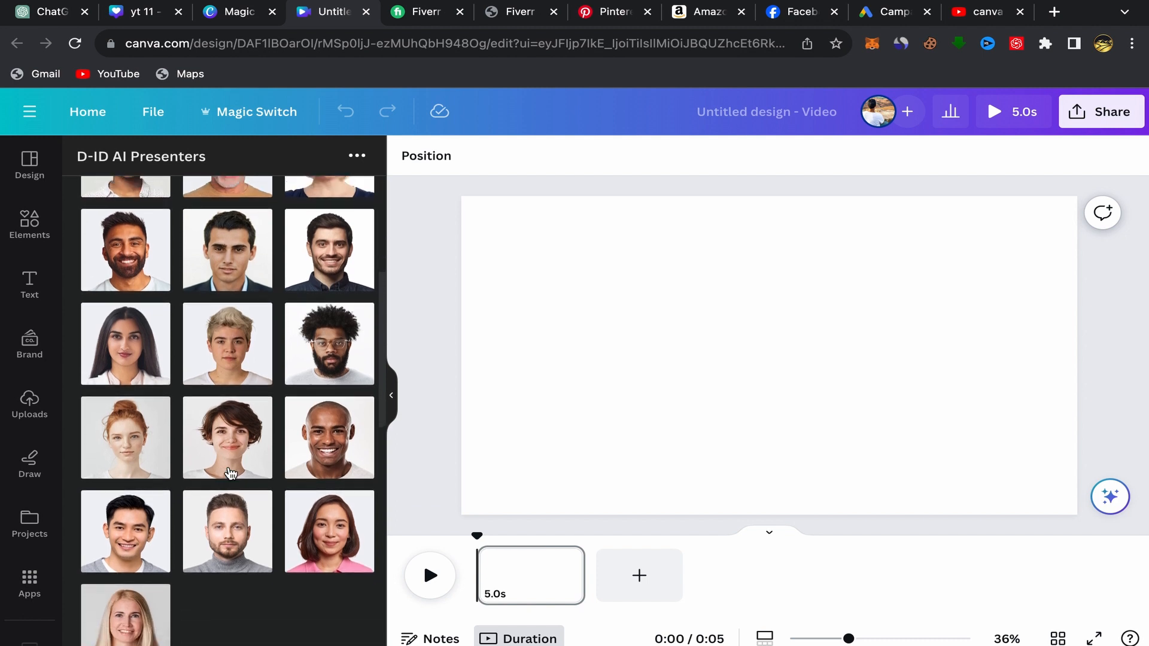
scroll(230, 474, "up", 5)
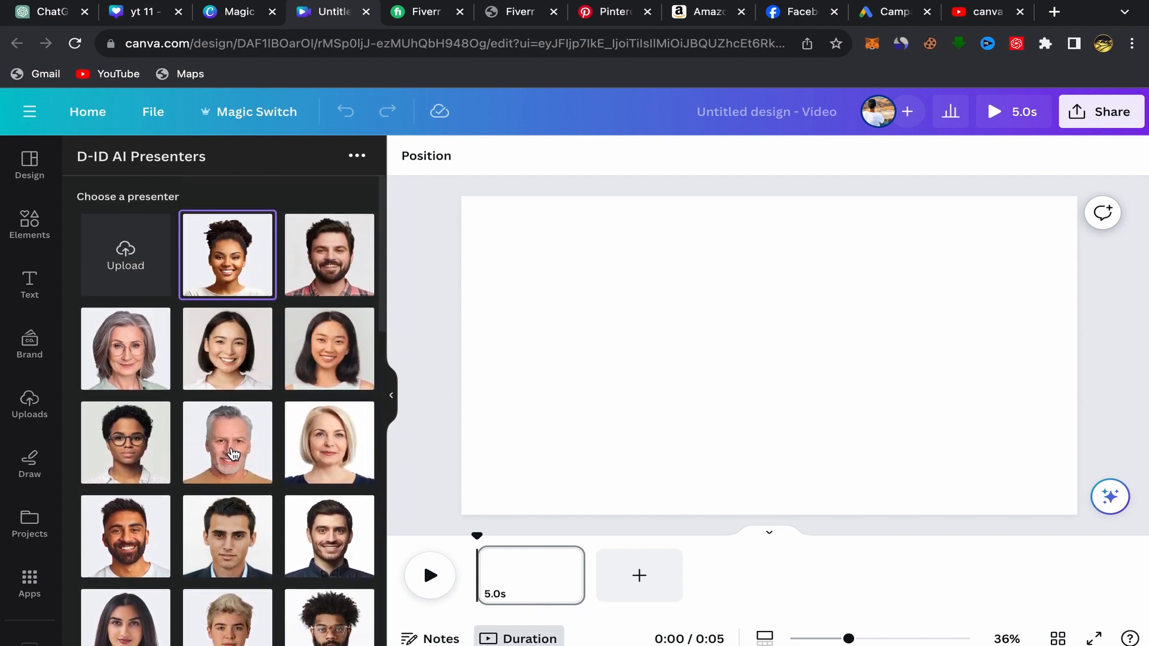
left_click(233, 454)
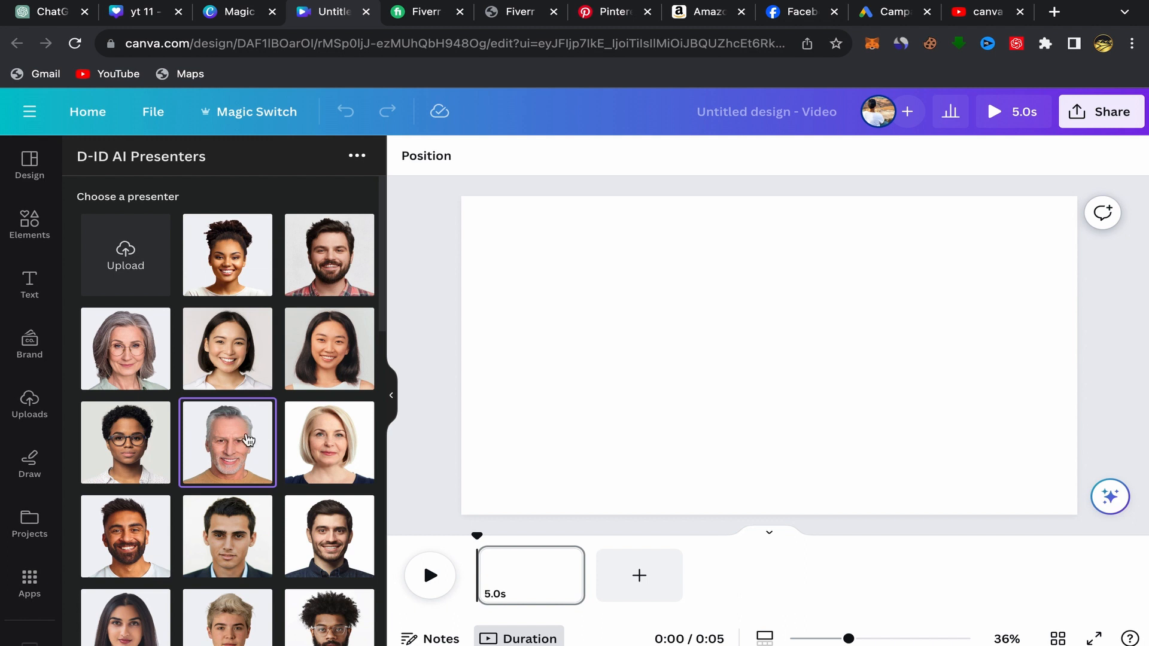
Examine the presenter's script field and the available speech languages and voices
scroll(233, 439, "down", 5)
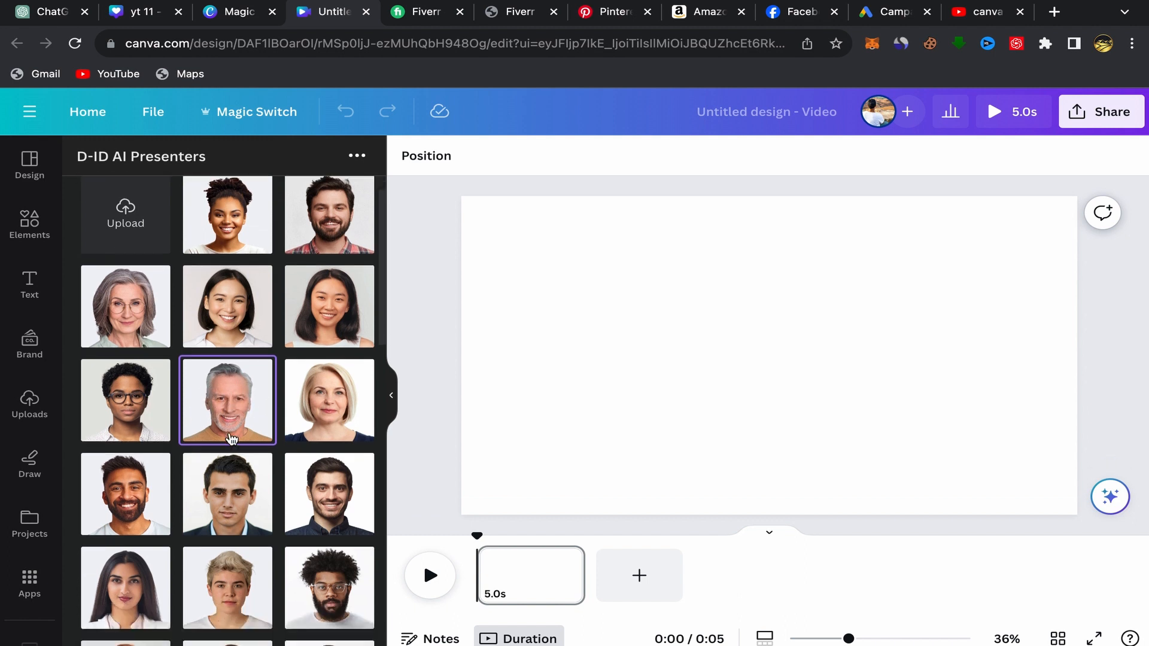
scroll(232, 439, "down", 5)
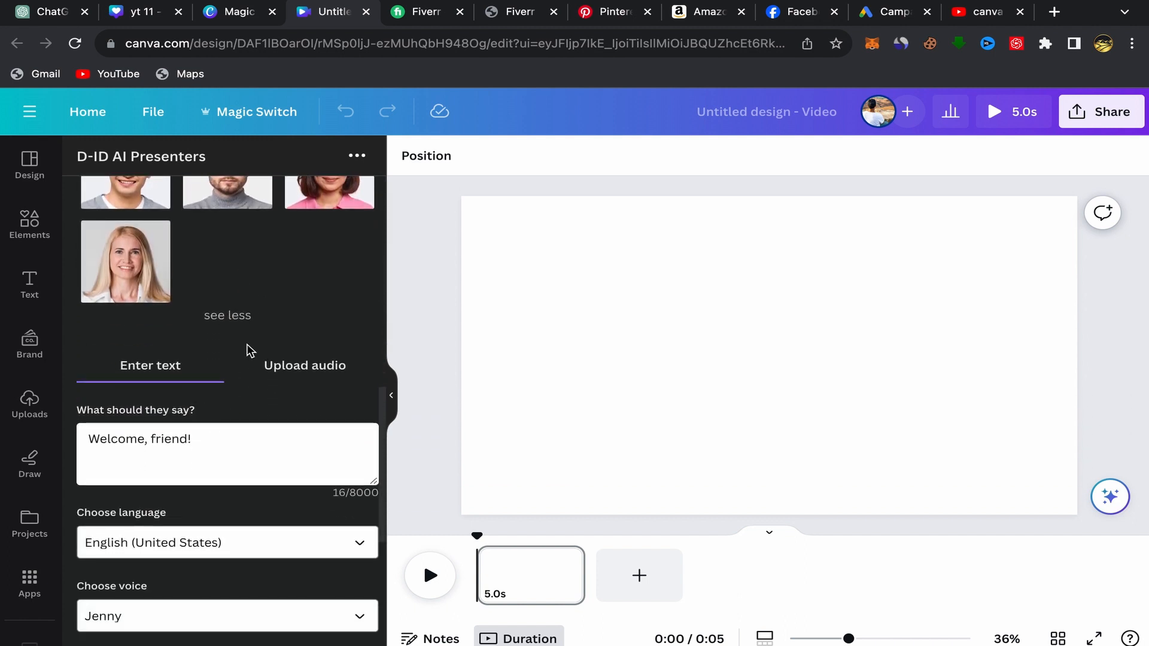
scroll(250, 351, "down", 1)
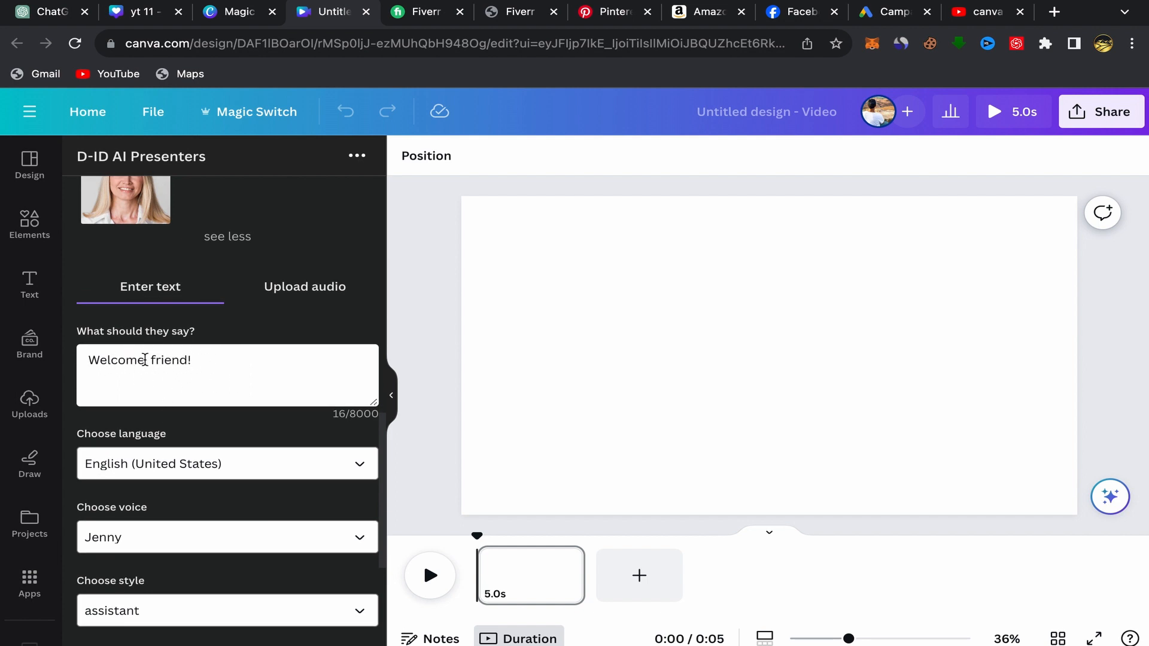
scroll(217, 371, "down", 2)
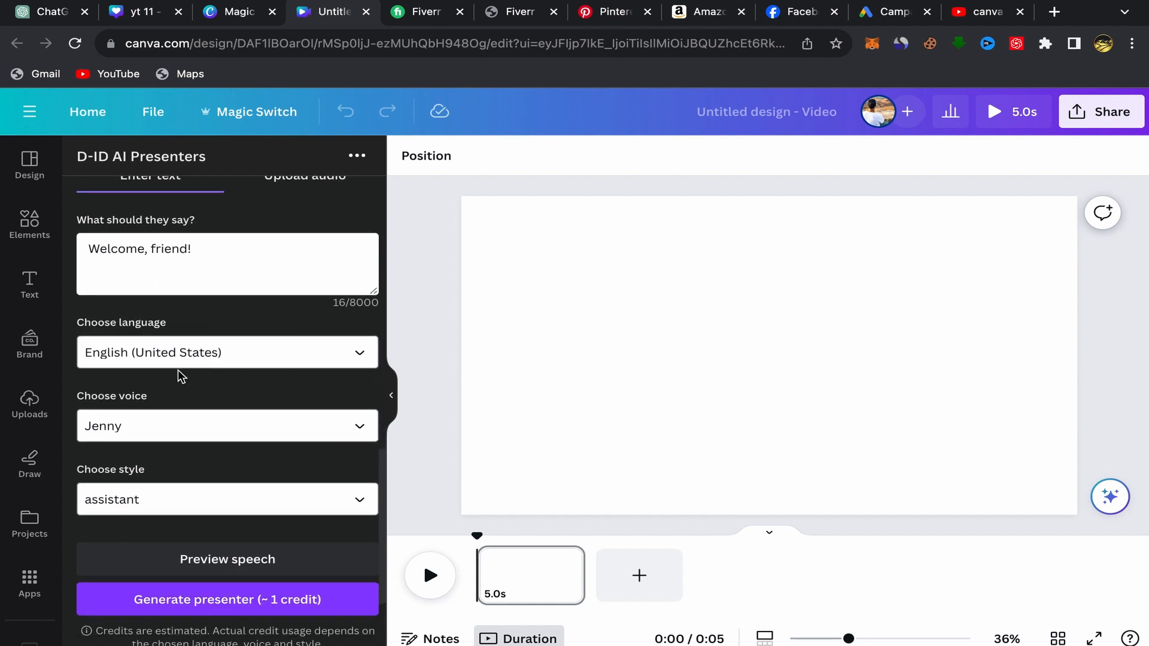
left_click(250, 357)
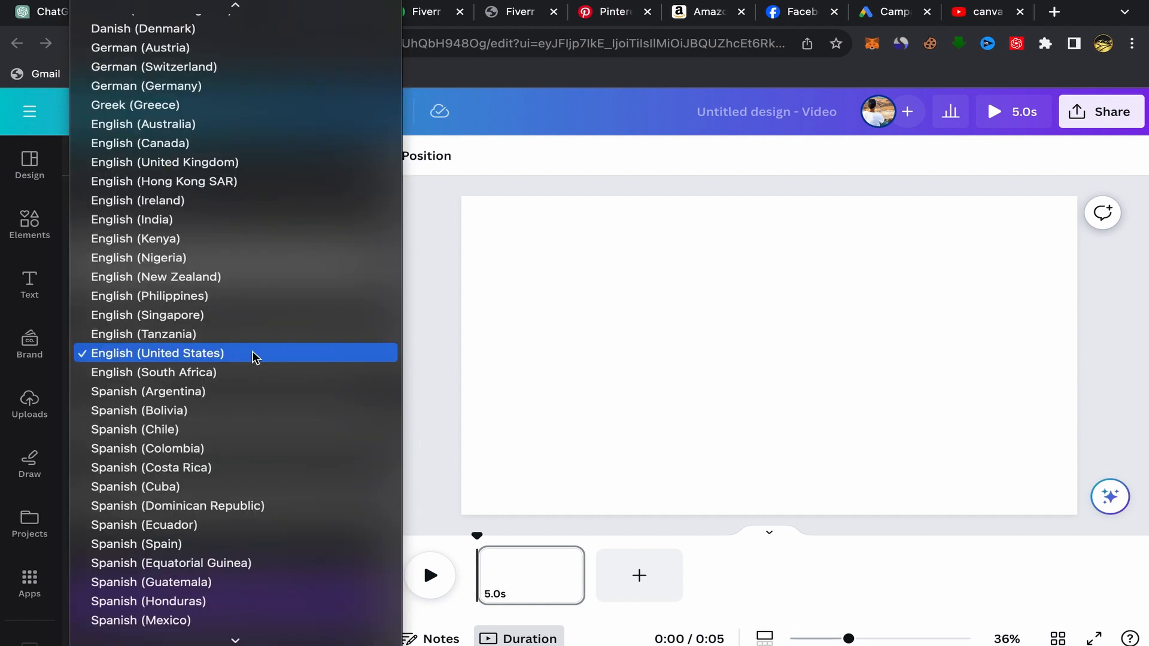
left_click(415, 365)
scroll(250, 372, "down", 1)
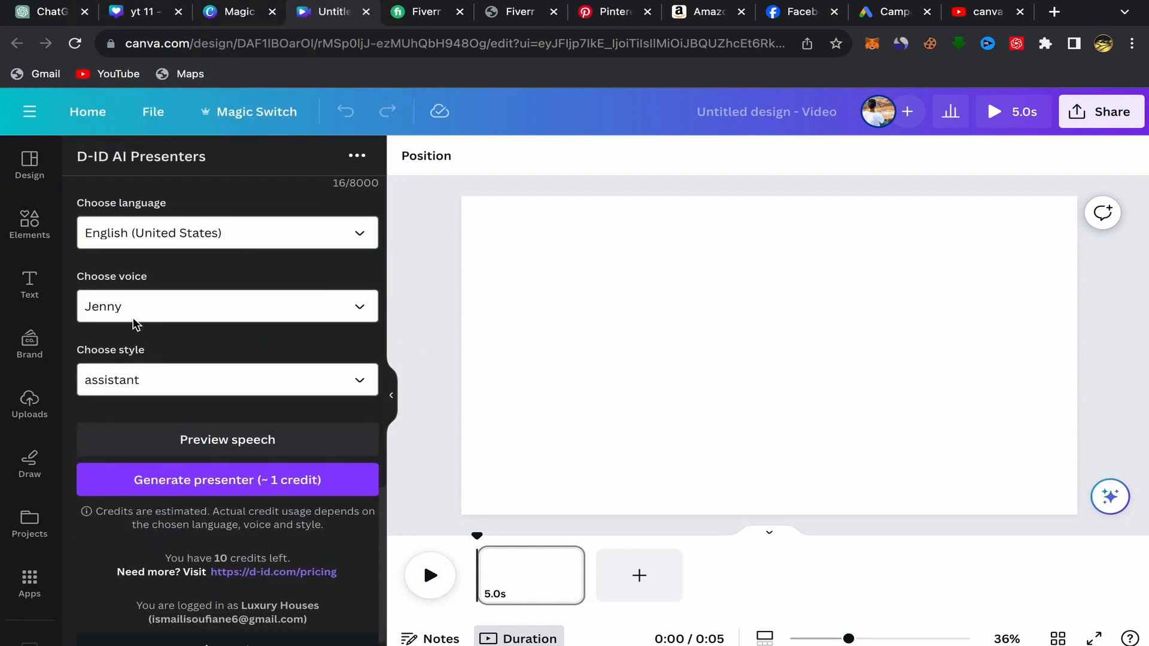
left_click(161, 316)
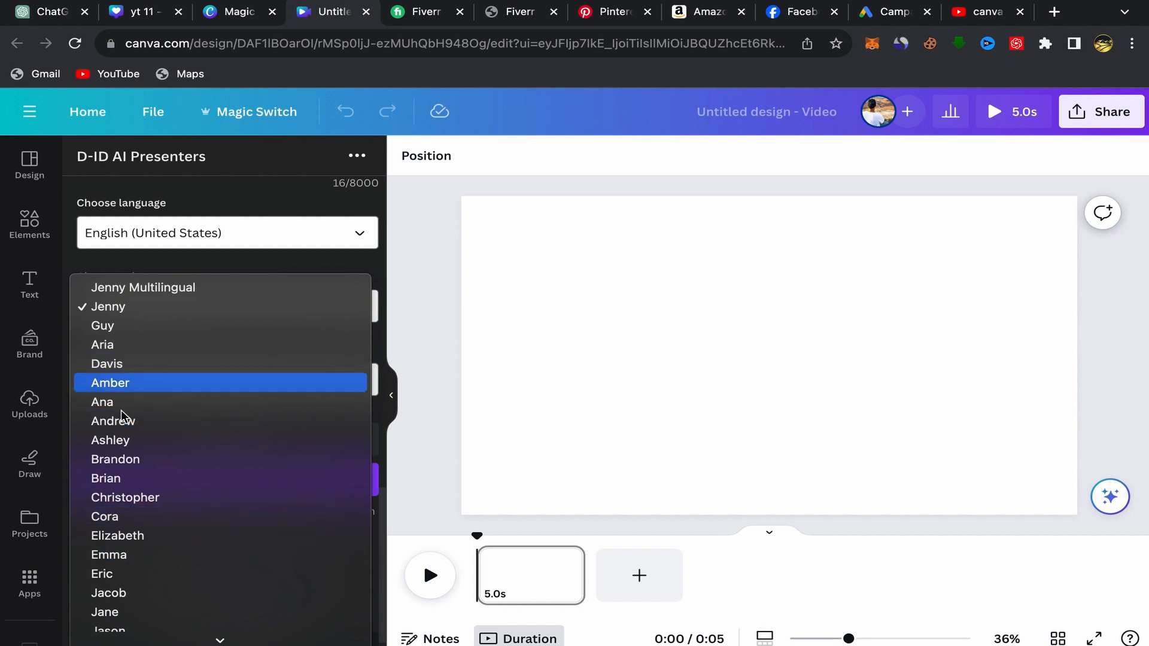
left_click(435, 326)
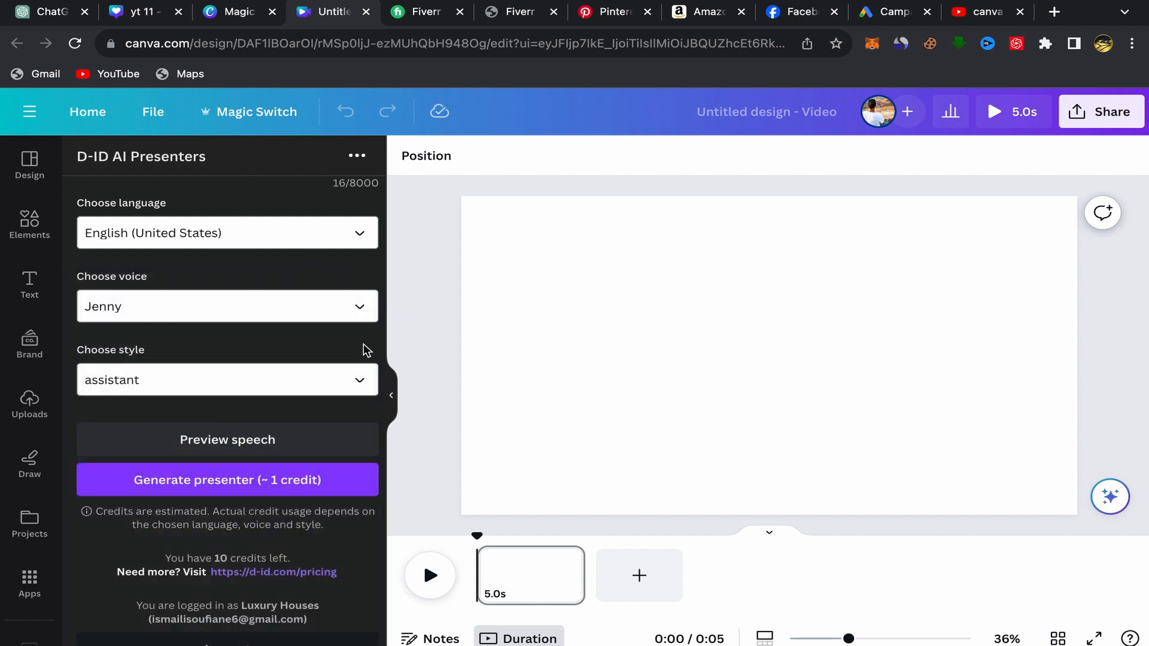
Set the presenter's speaking style to friendly
scroll(277, 389, "down", 1)
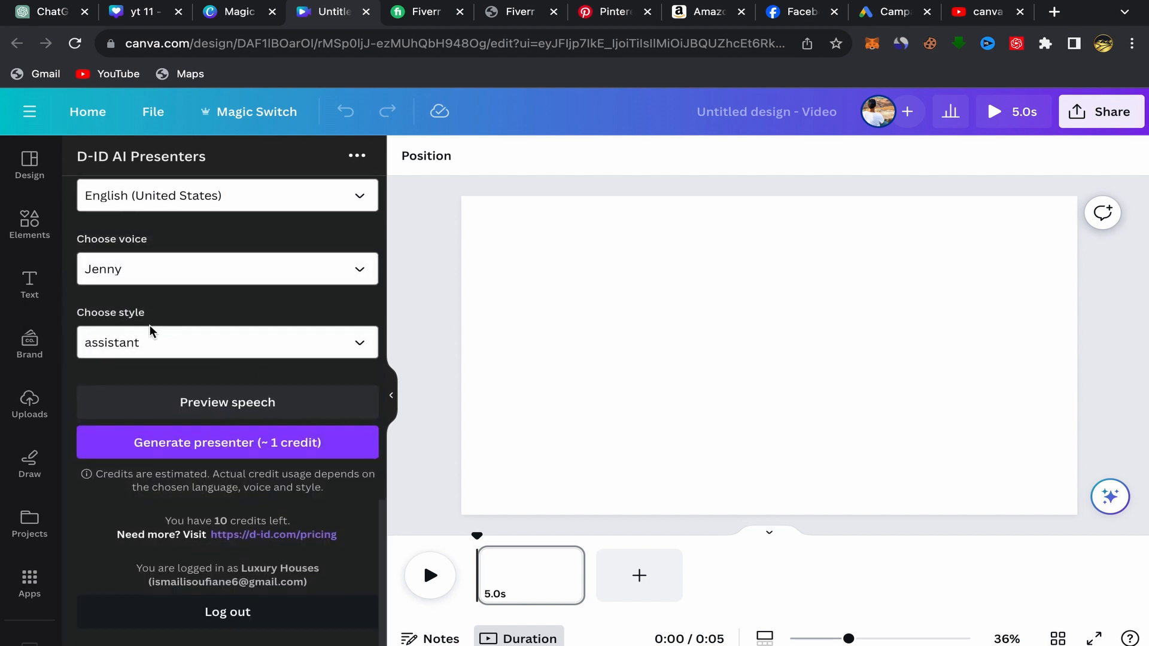
left_click(200, 352)
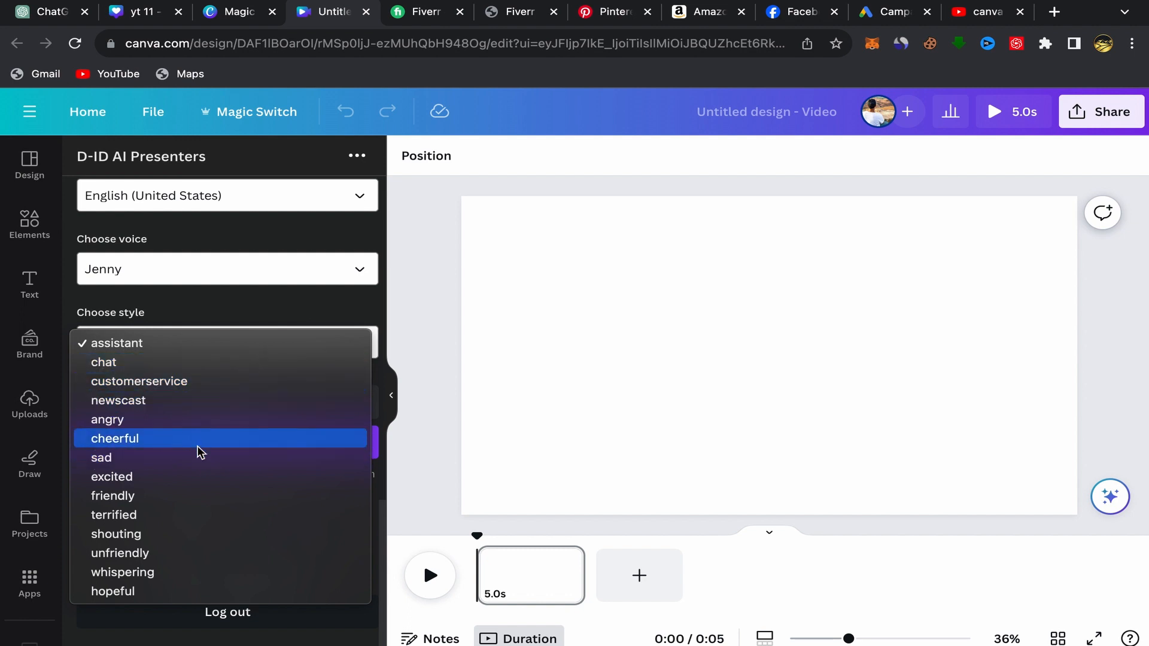
left_click(123, 497)
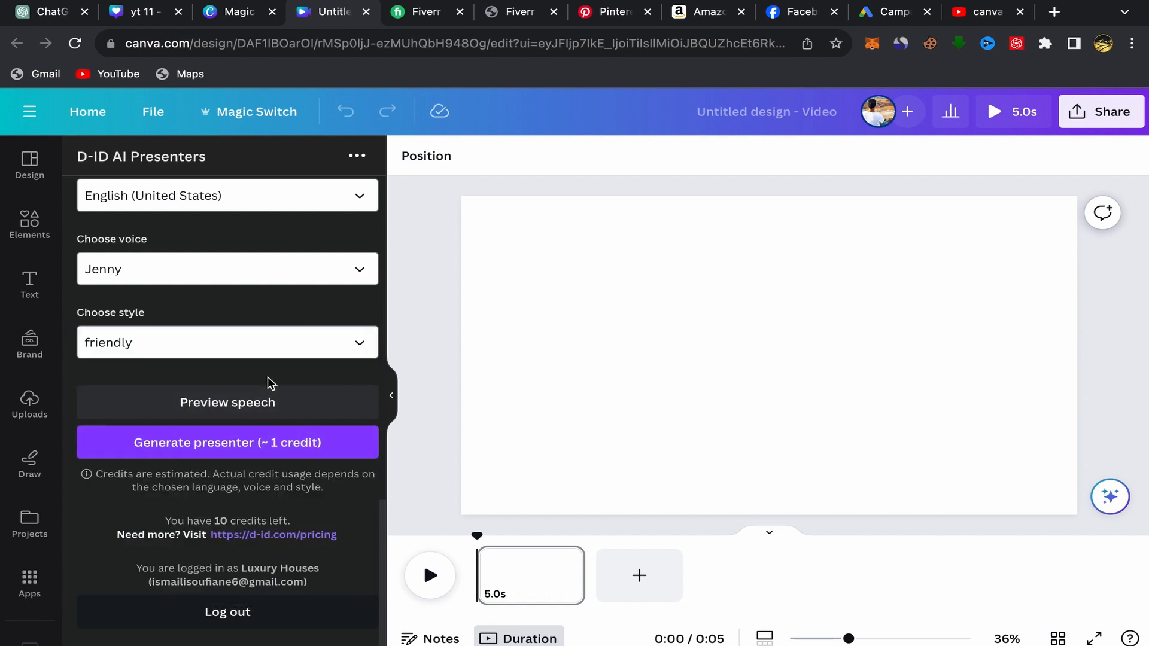
Switch the presenter's speech to uploaded audio and upload "Hello future math wizard 1.wav" from Downloads, previewing it first
scroll(267, 381, "up", 5)
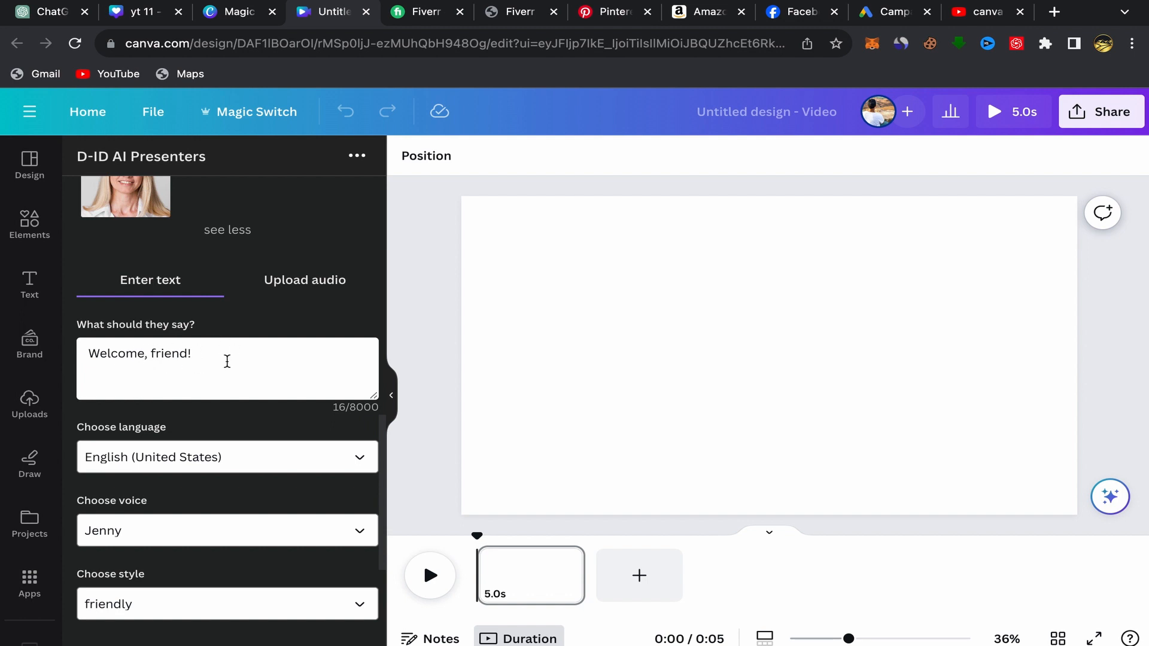
scroll(266, 335, "up", 3)
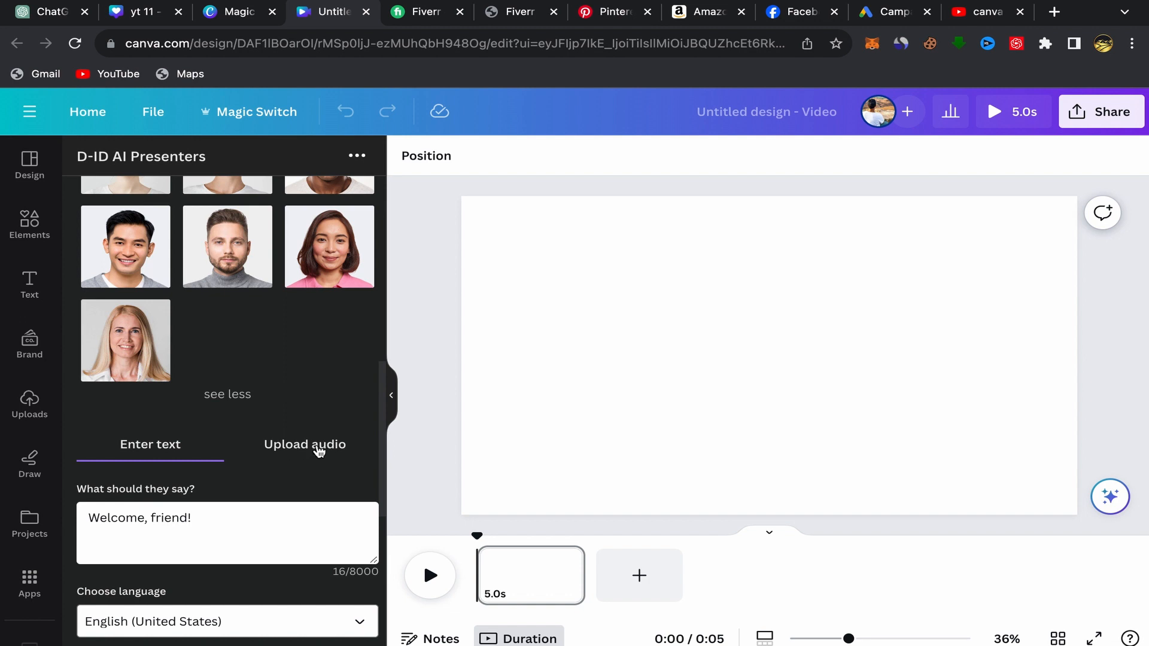
left_click(297, 452)
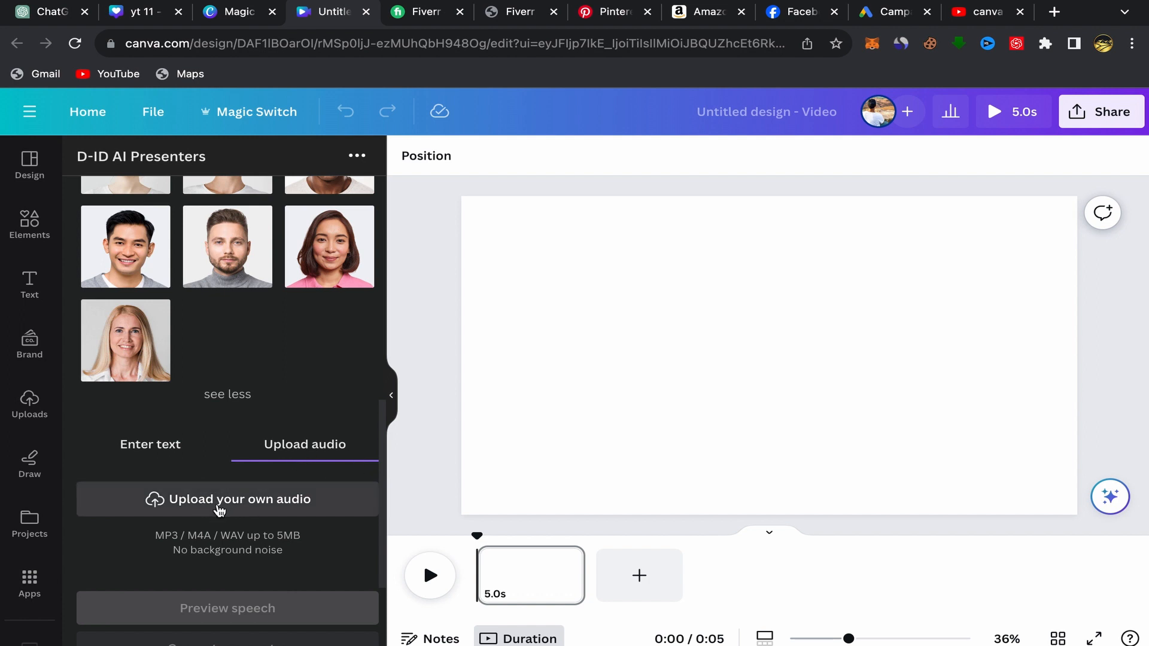
left_click(219, 509)
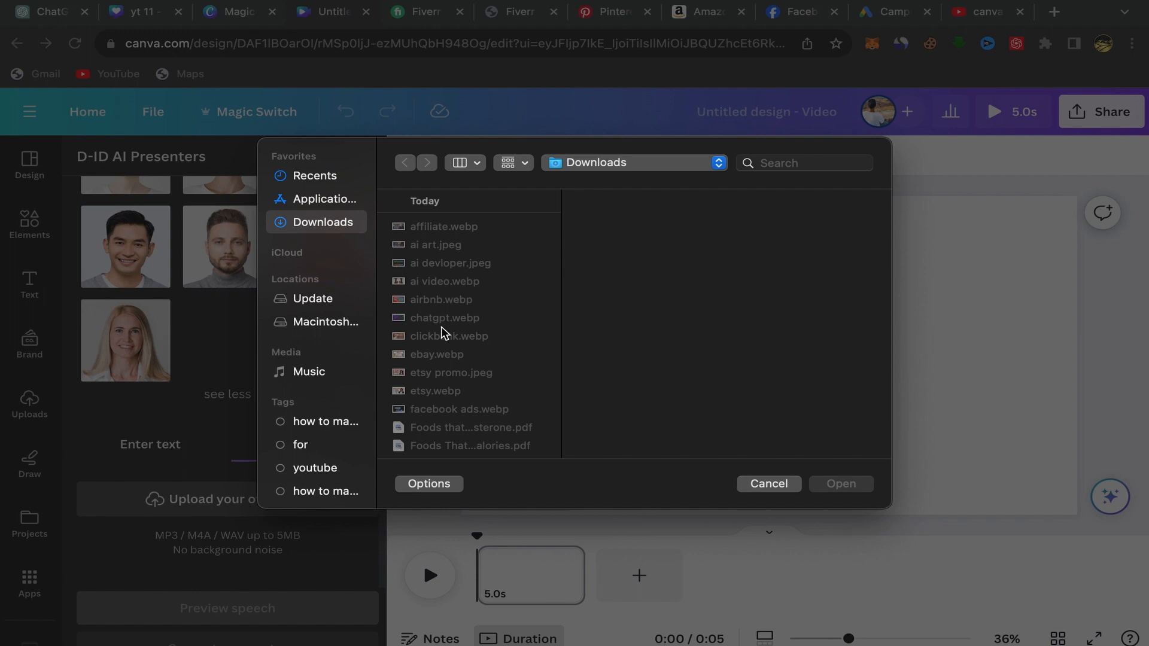
scroll(444, 333, "down", 10)
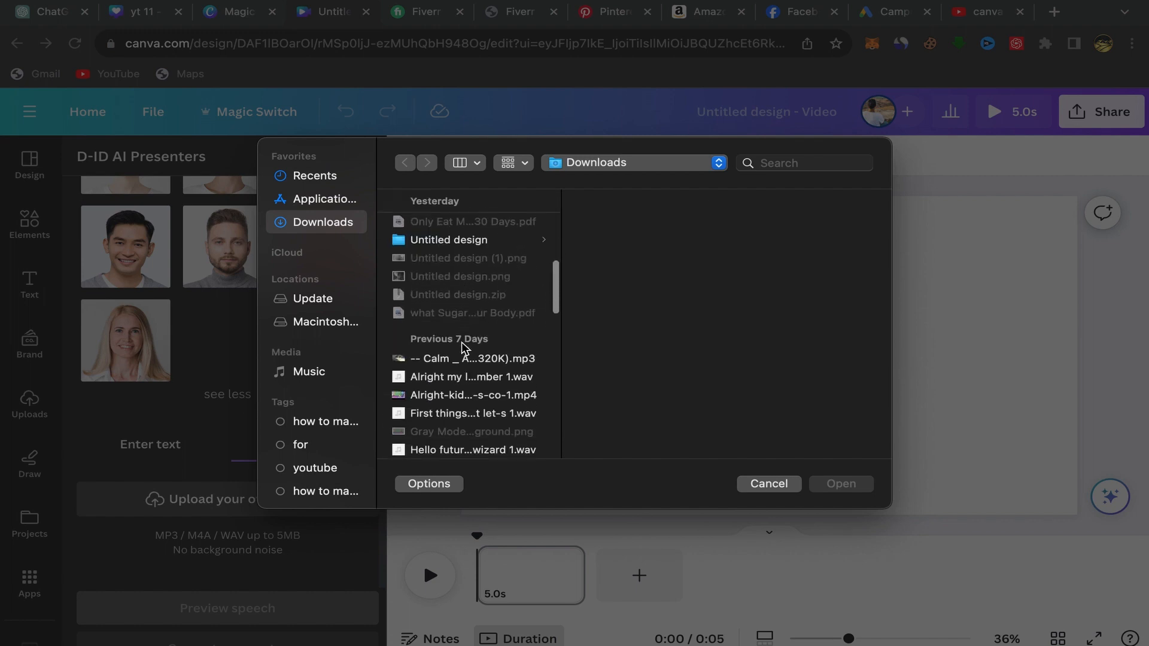
scroll(461, 347, "down", 3)
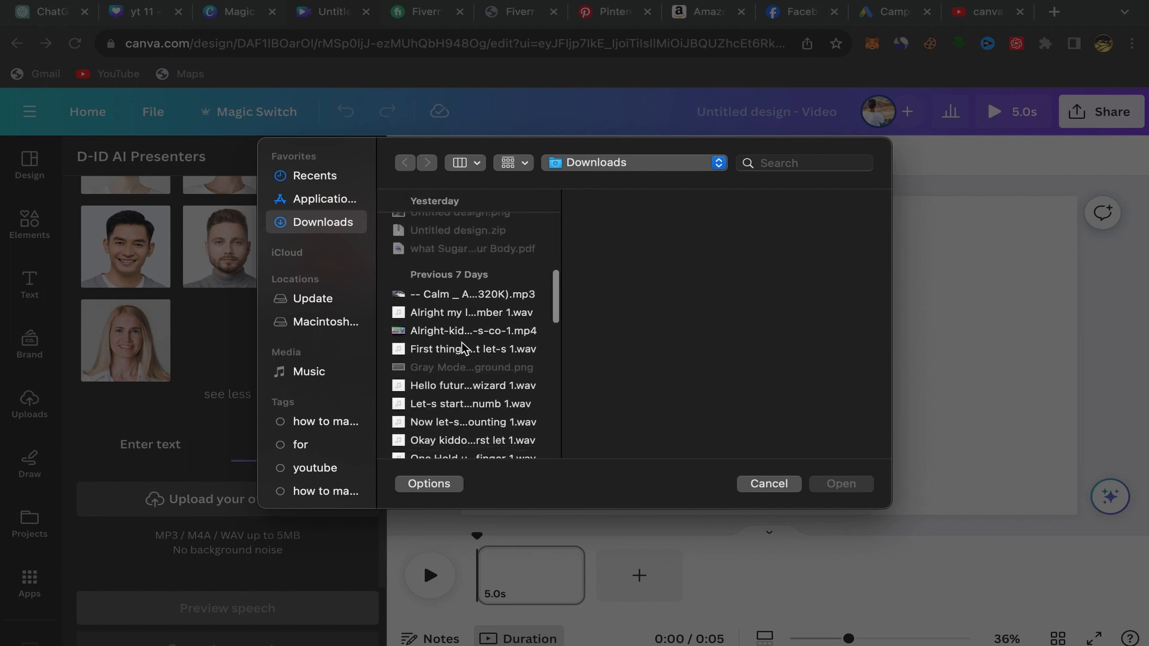
left_click(431, 351)
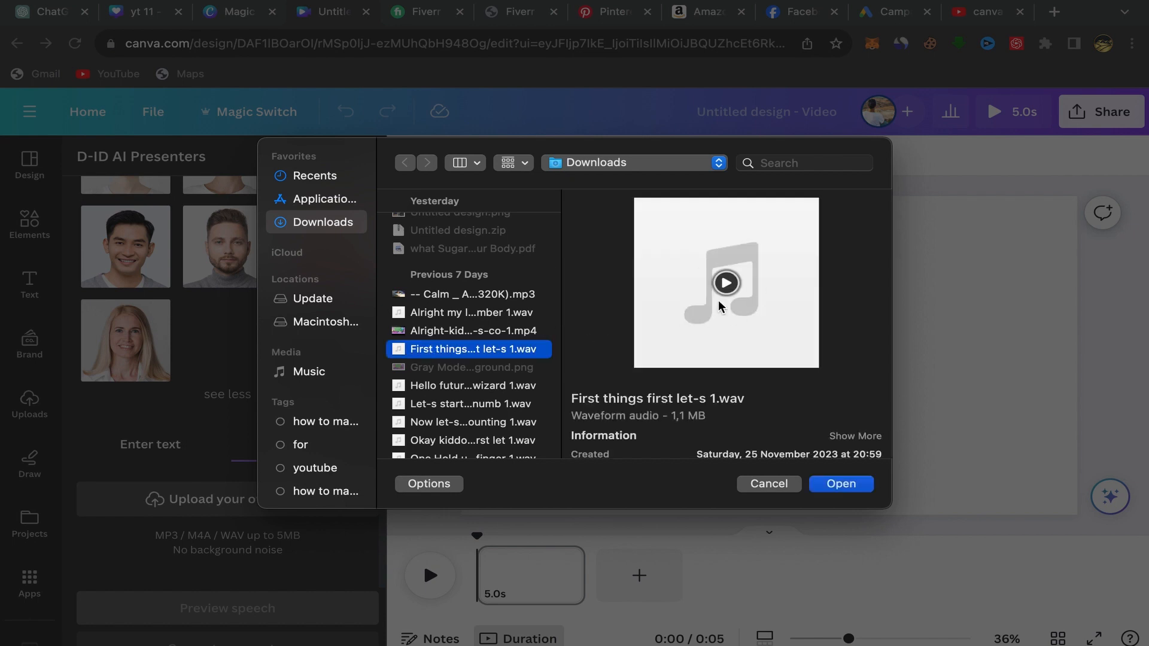
left_click(450, 387)
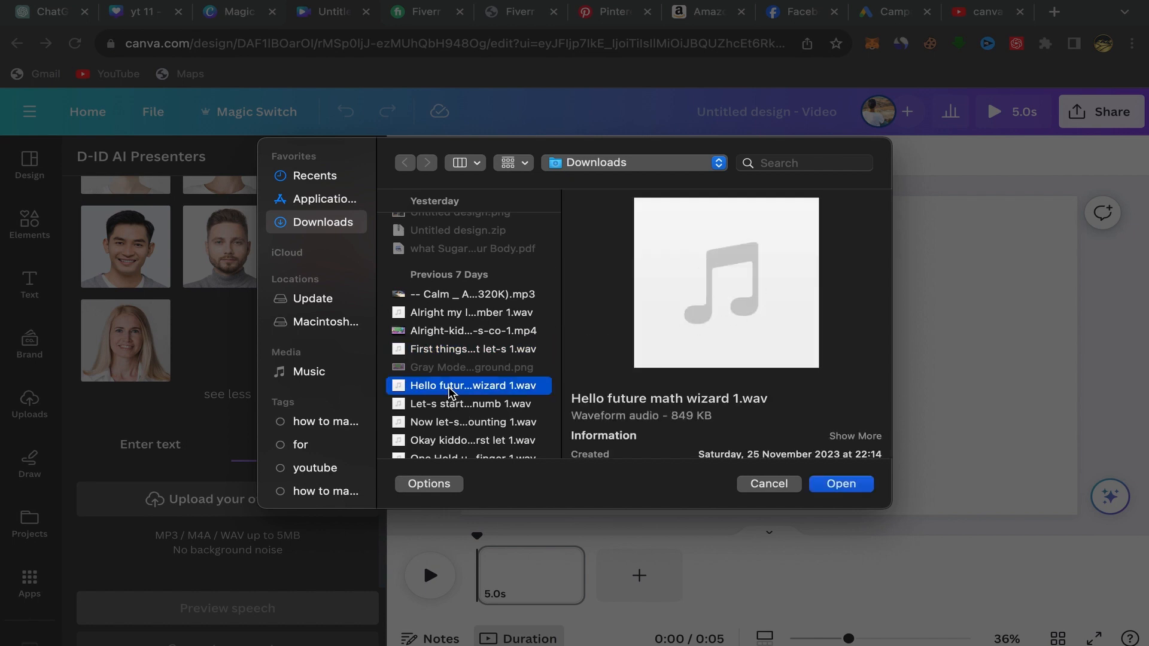
left_click(726, 284)
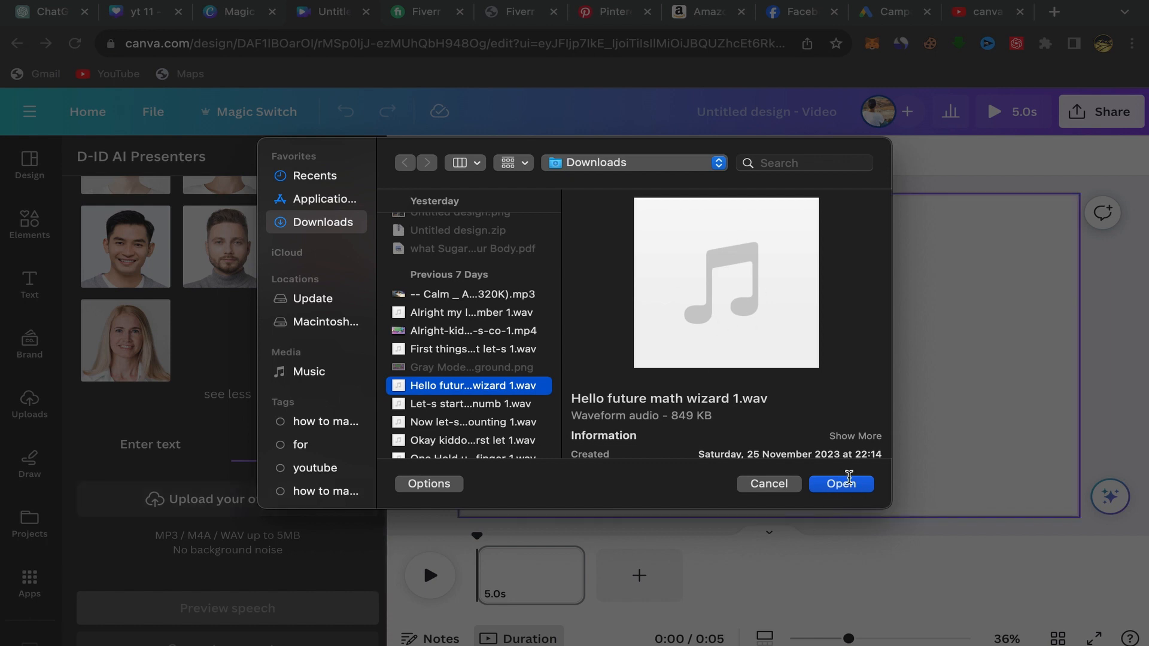
left_click(841, 484)
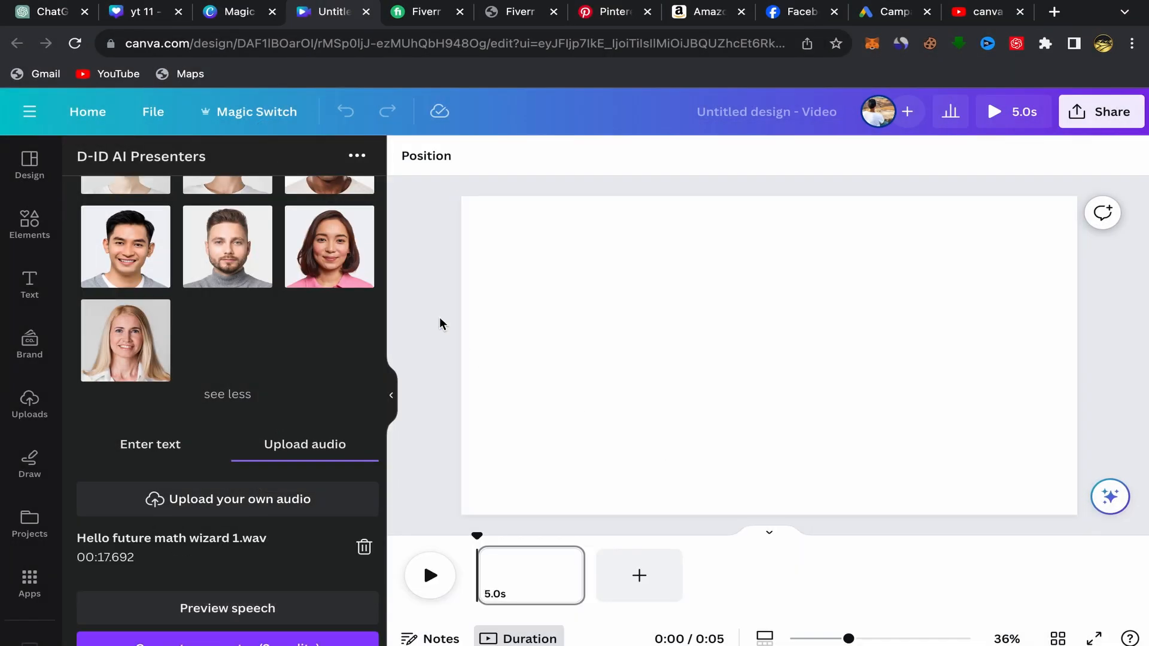
Generate the presenter video from the uploaded audio and deselect the resulting clip on the page
scroll(239, 430, "down", 3)
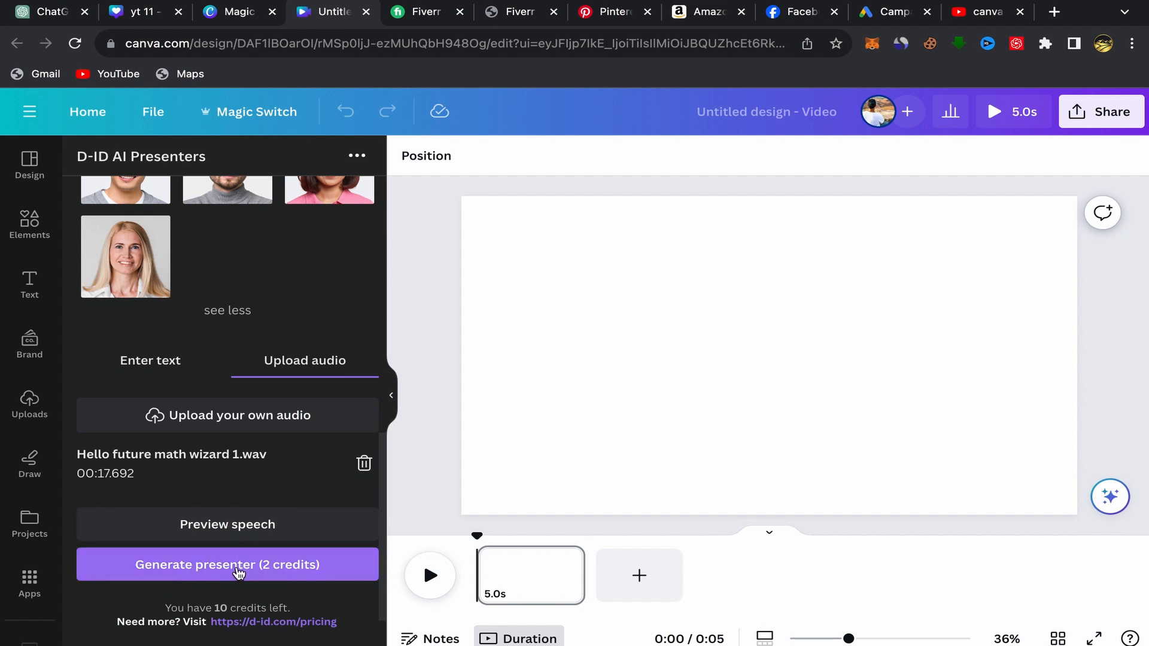
left_click(269, 572)
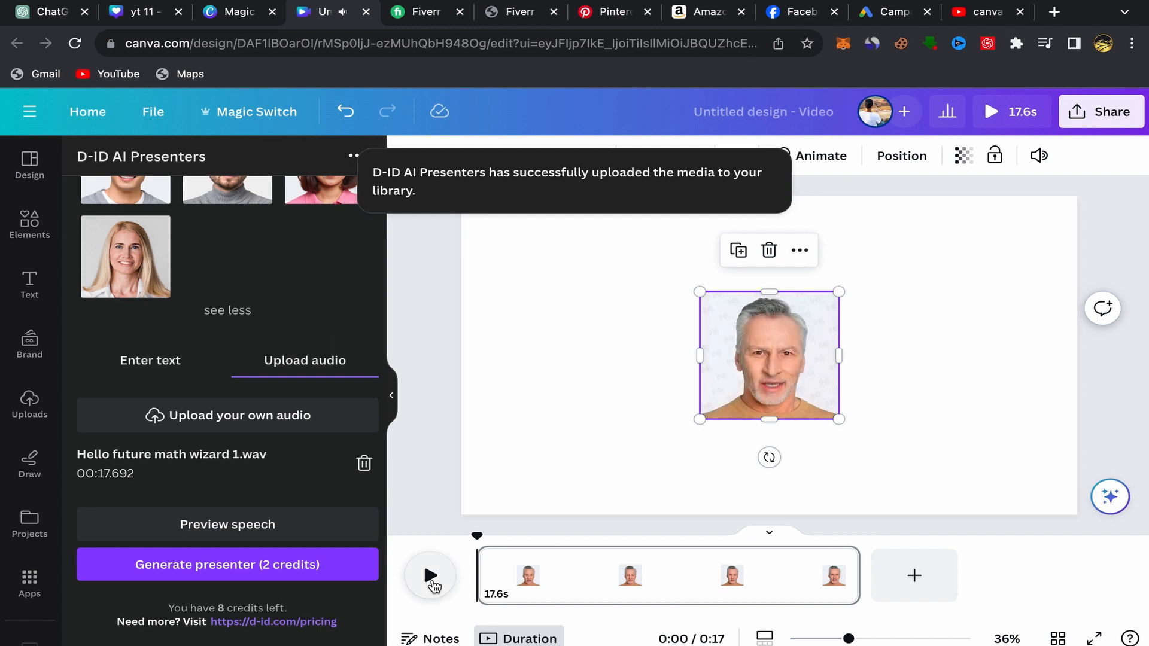
left_click(427, 513)
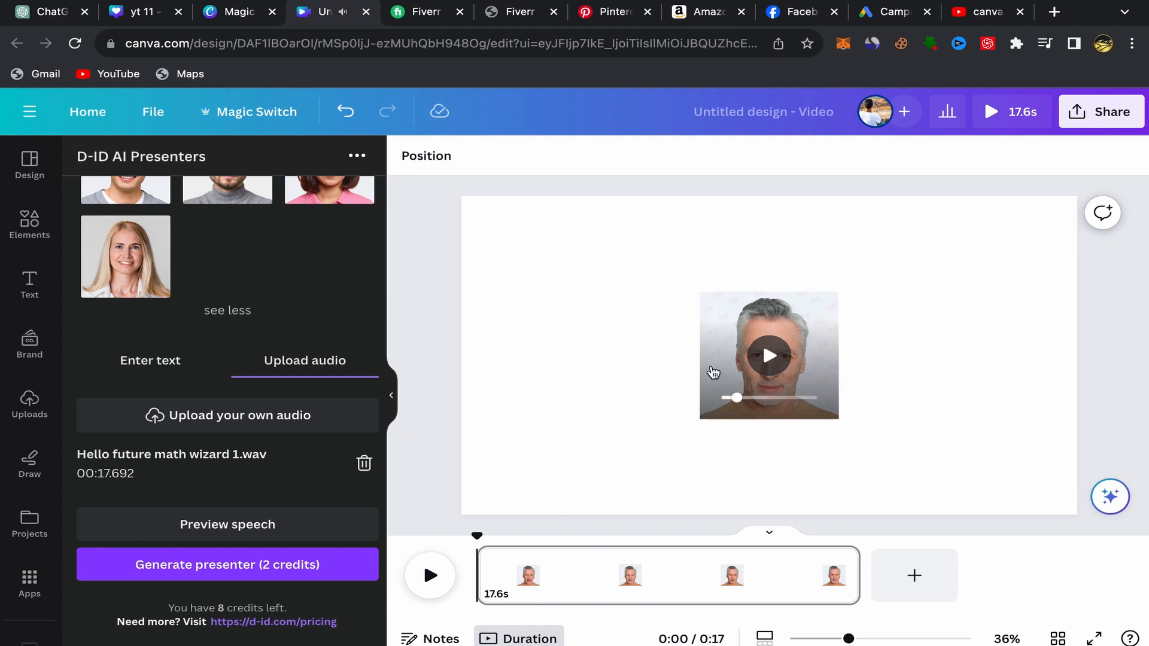
Enlarge the presenter clip from its opposite corners until it fills the full height of the page, centred horizontally
left_click(707, 302)
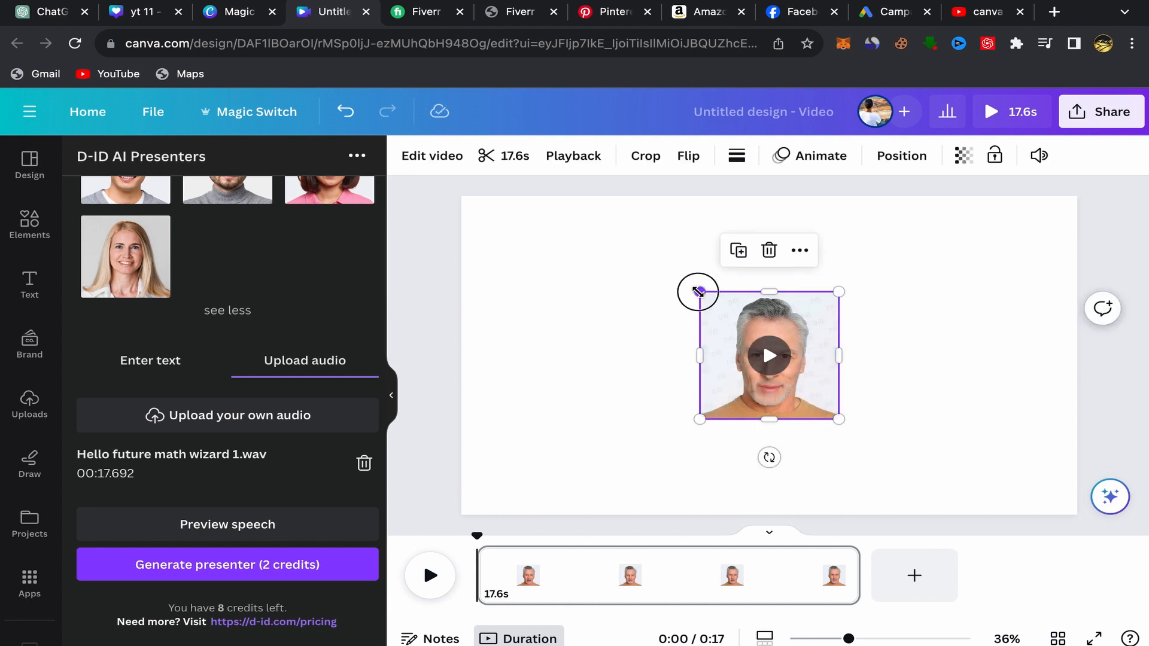
left_click_drag(698, 292, 570, 224)
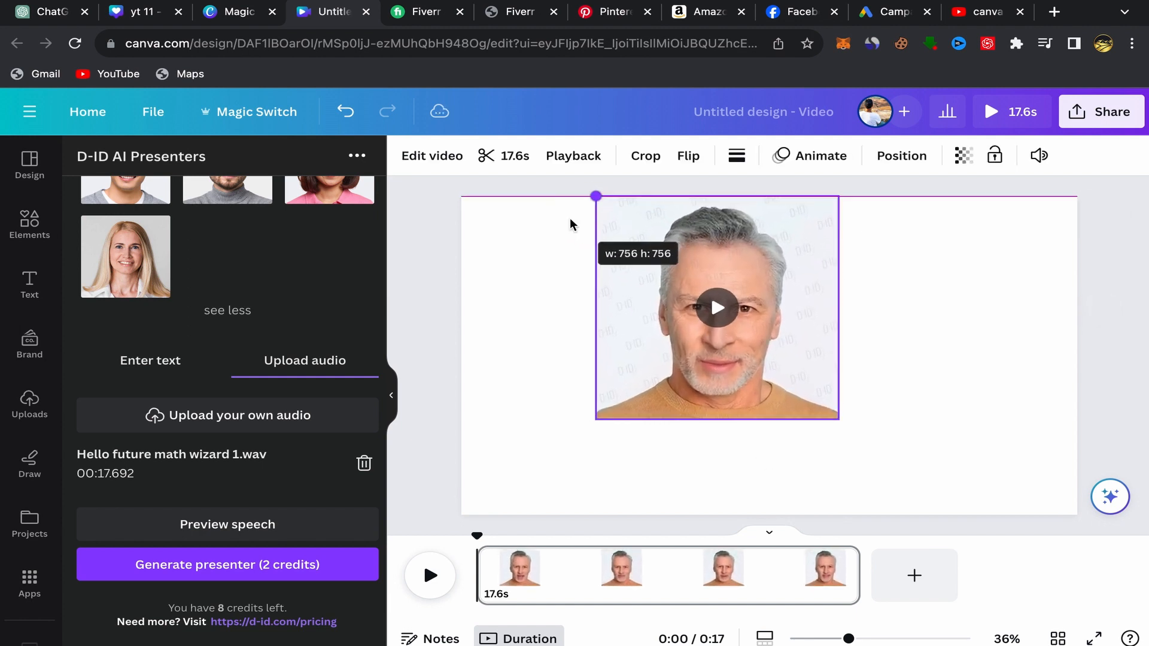
left_click_drag(839, 418, 957, 495)
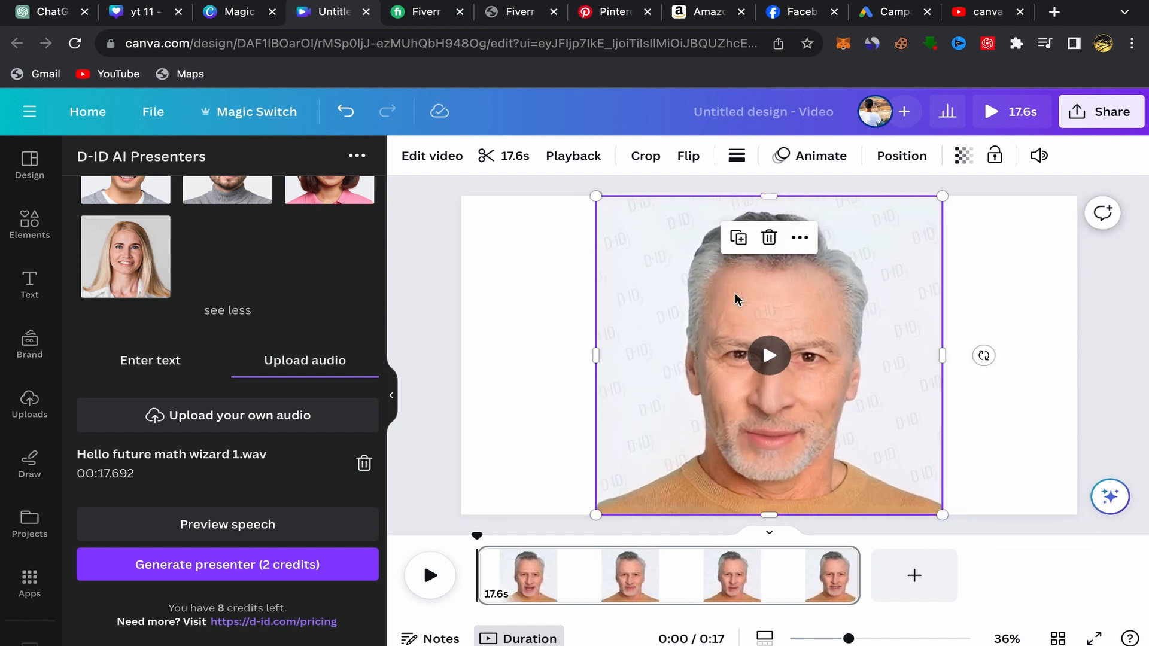
Play the presenter video through to the end with the sound volume raised
left_click(430, 575)
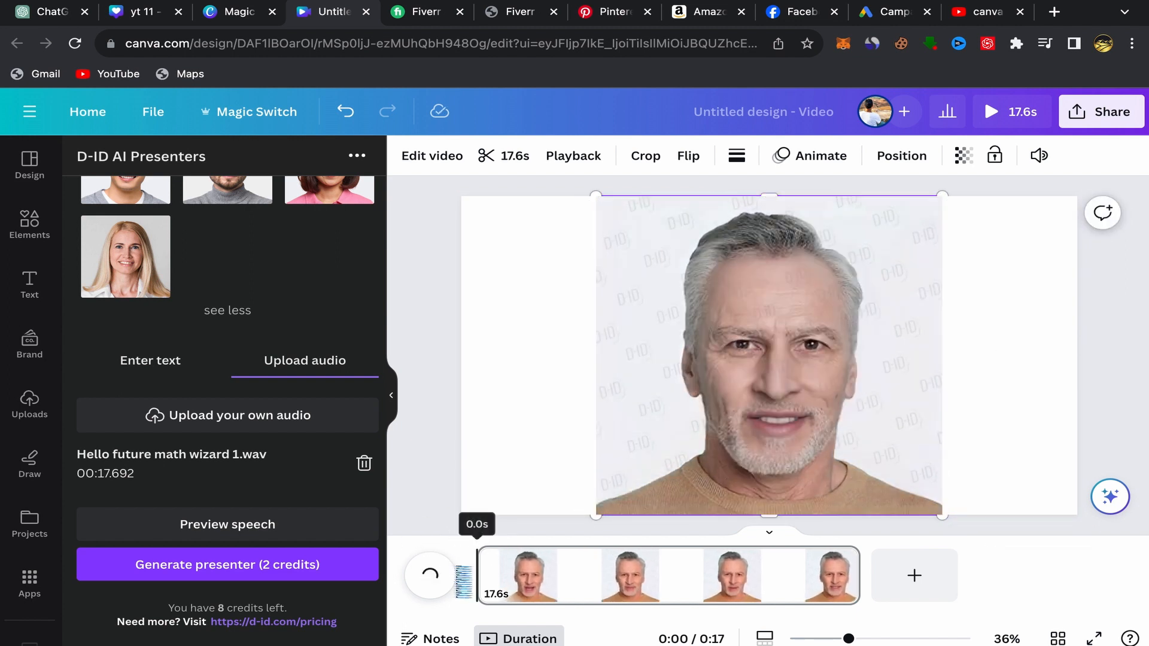
left_click(429, 576)
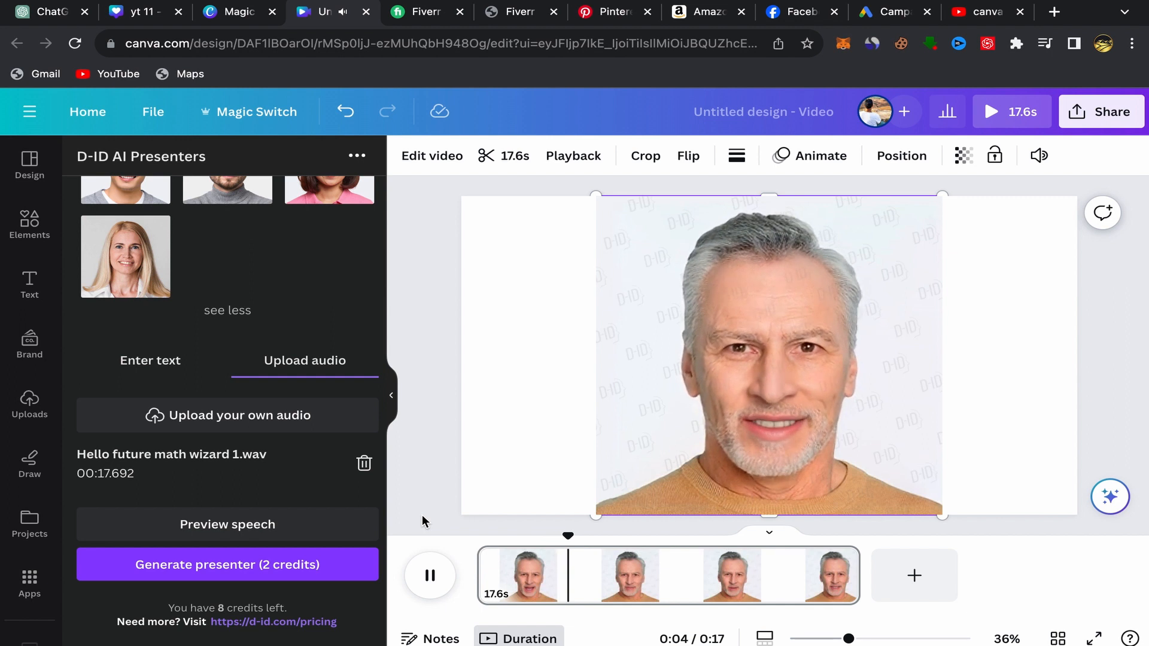
key("XF86AudioRaiseVolume")
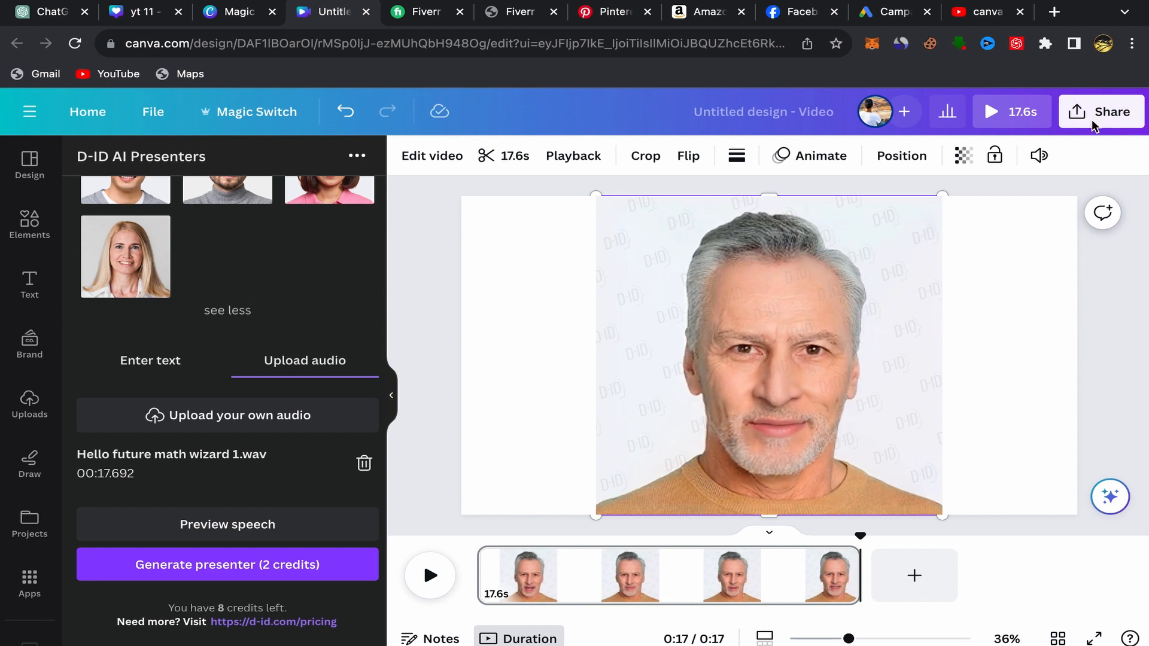
Examine the sharing and download options for the finished design, and close them without choosing one
left_click(1127, 108)
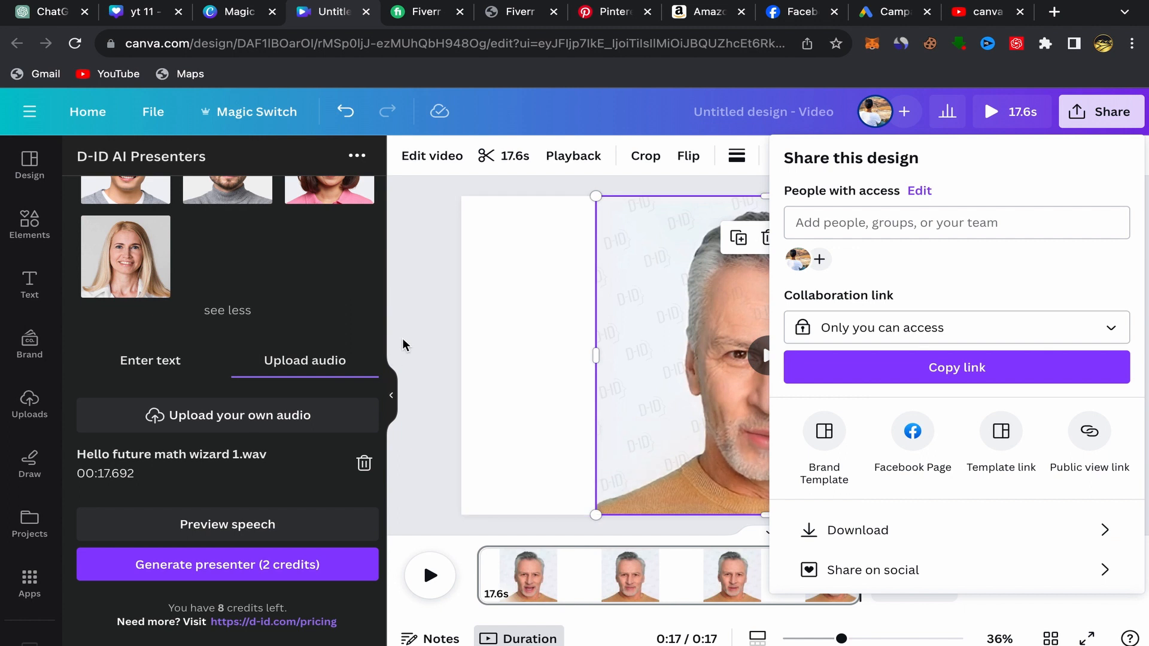
left_click(422, 281)
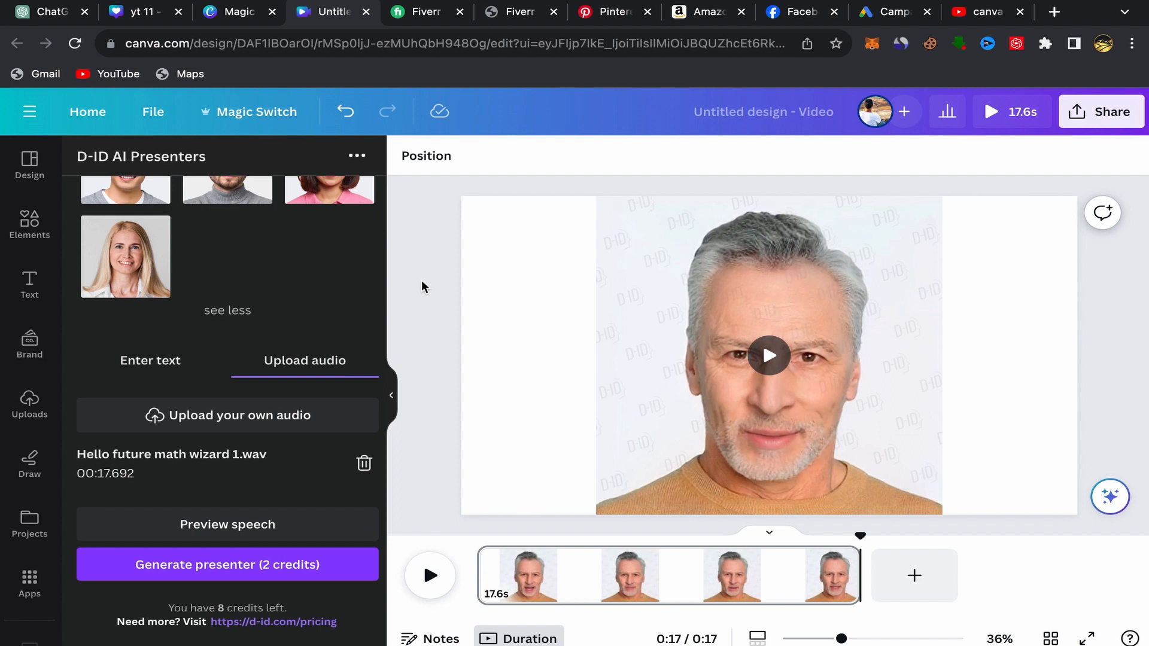
mouse_move(817, 5)
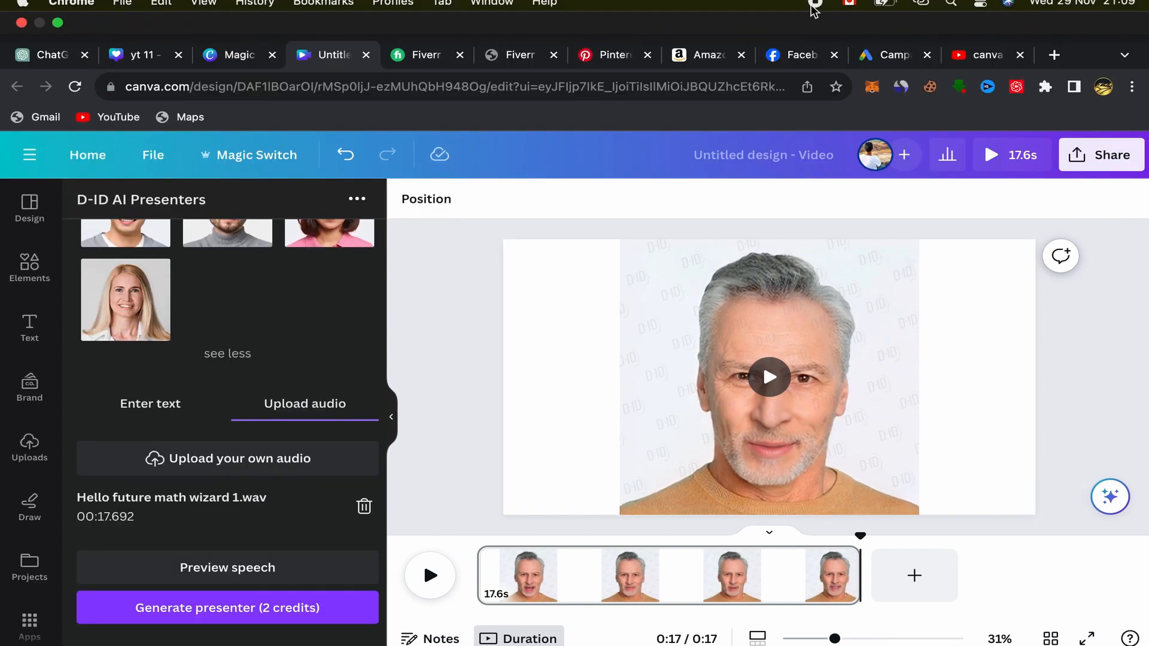